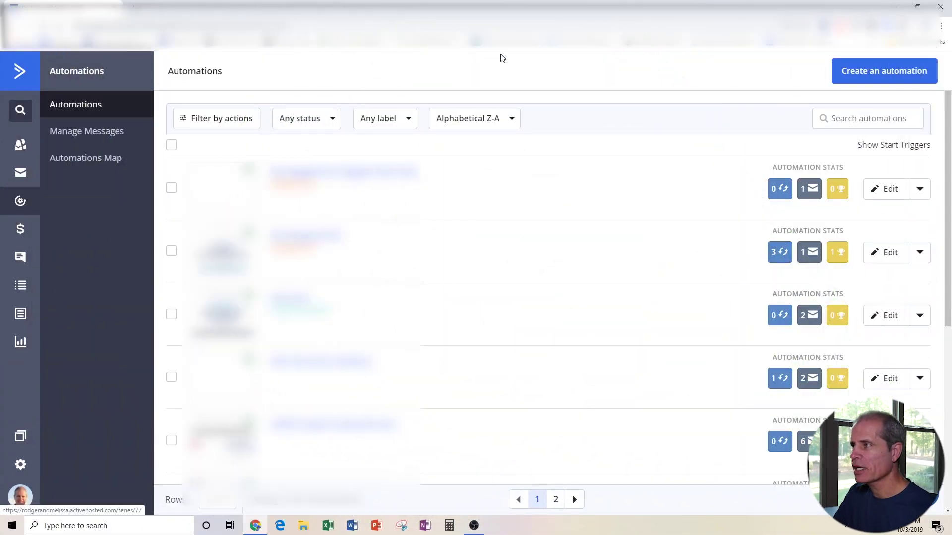
Start a new automation and pick the Part 1 - Engagement Tagging recipe after reading its description
click(866, 74)
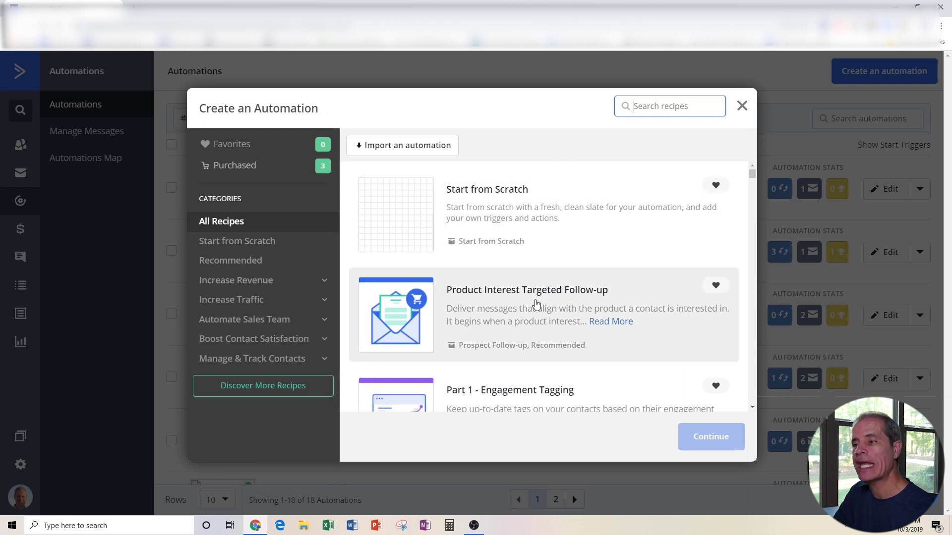
scroll(537, 304, down, 1)
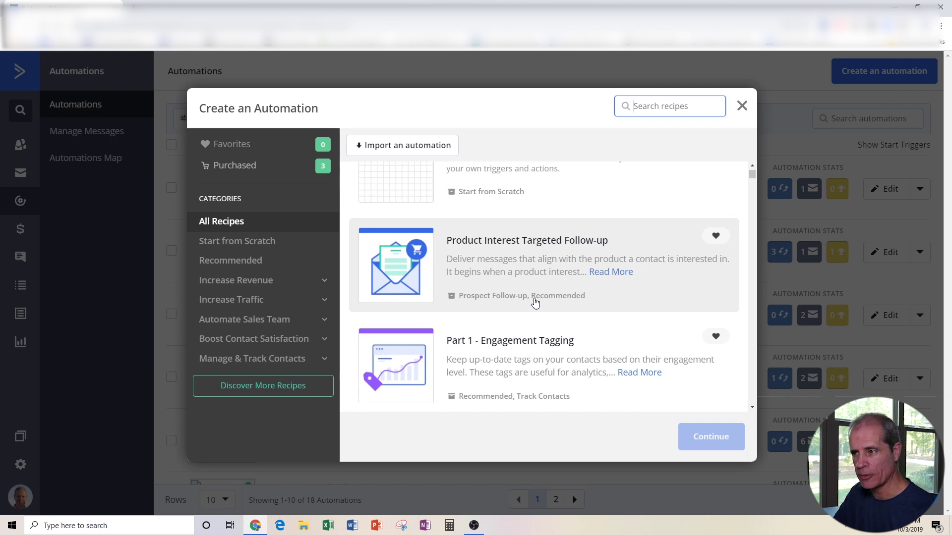
scroll(535, 302, down, 2)
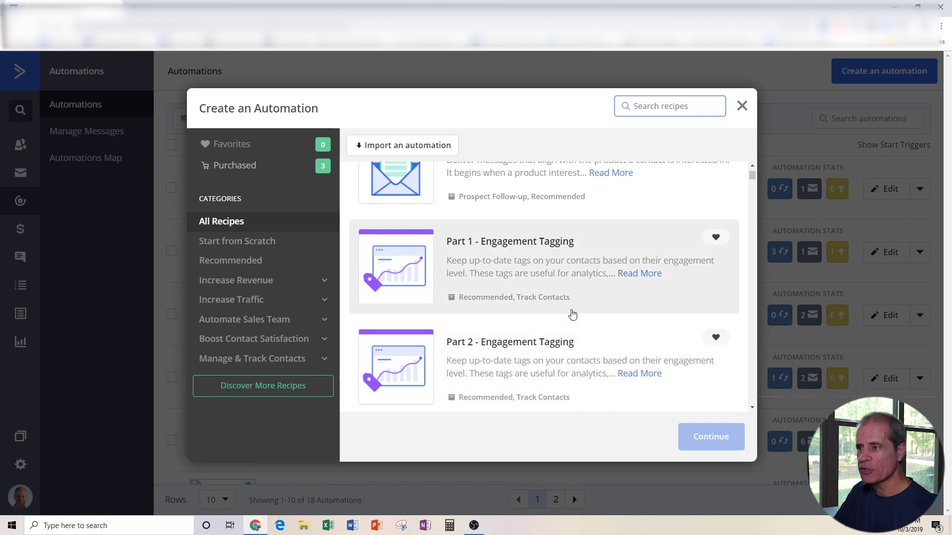
click(638, 275)
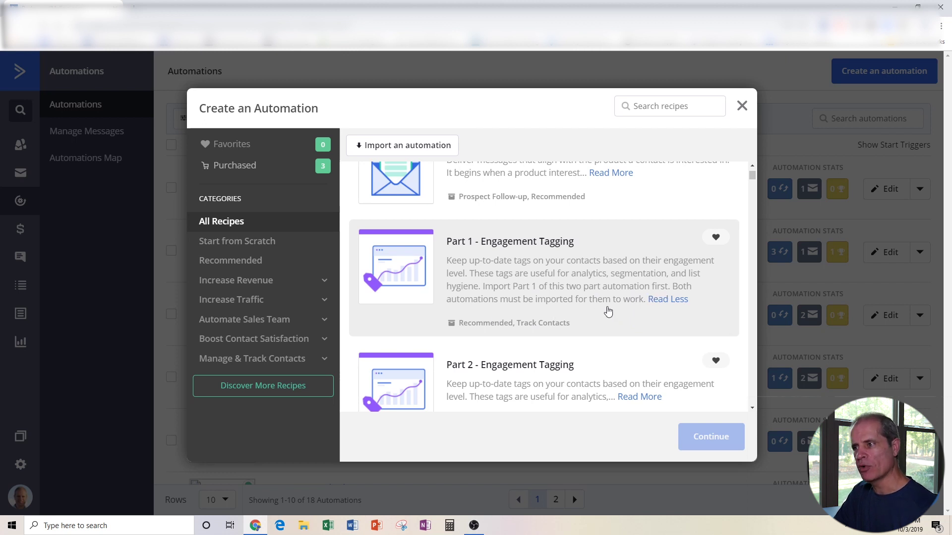
click(548, 272)
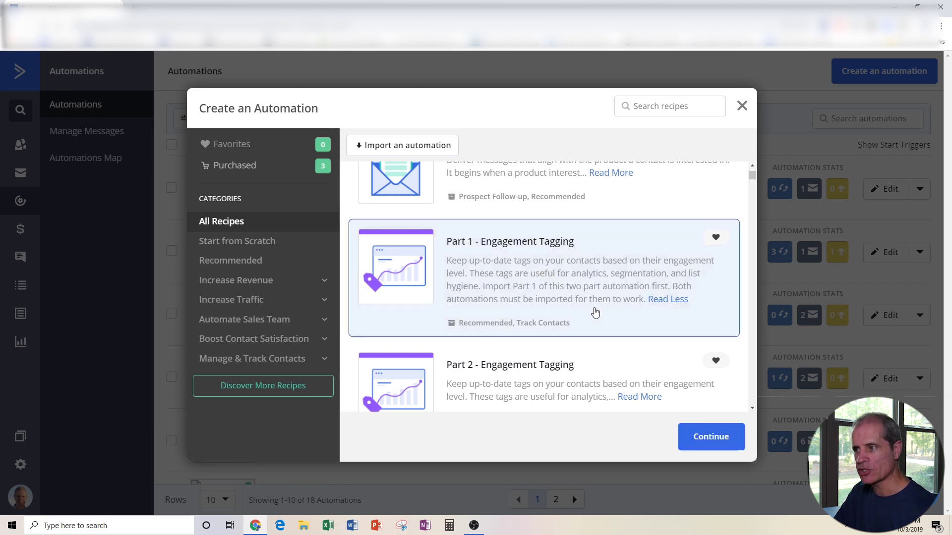
Import the Part 1 recipe and look over its tag and wait chain down to End this automation
click(710, 438)
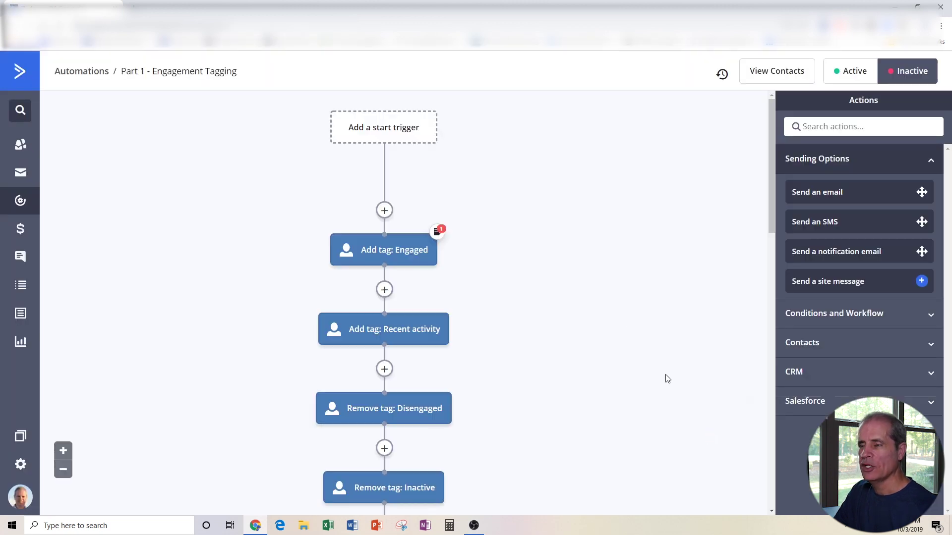
scroll(486, 237, down, 2)
scroll(488, 240, down, 12)
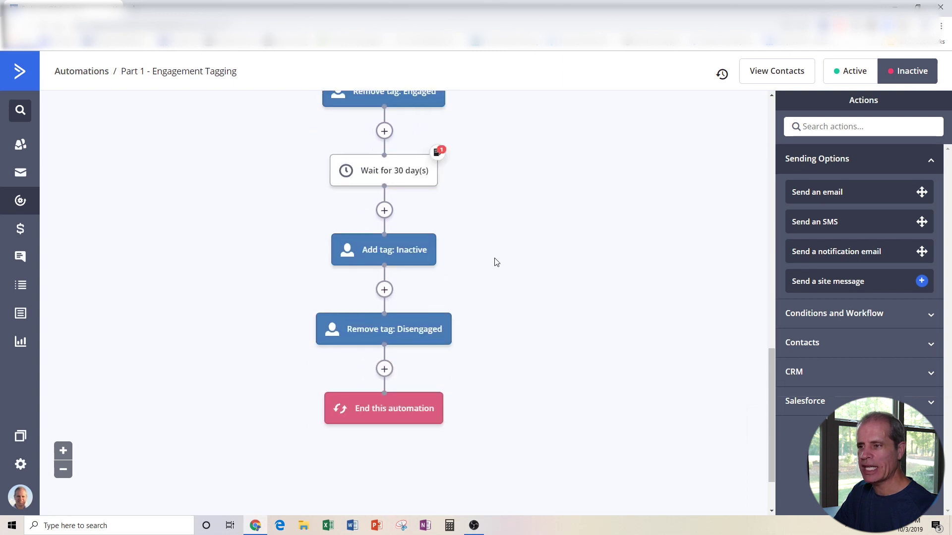
scroll(496, 262, up, 10)
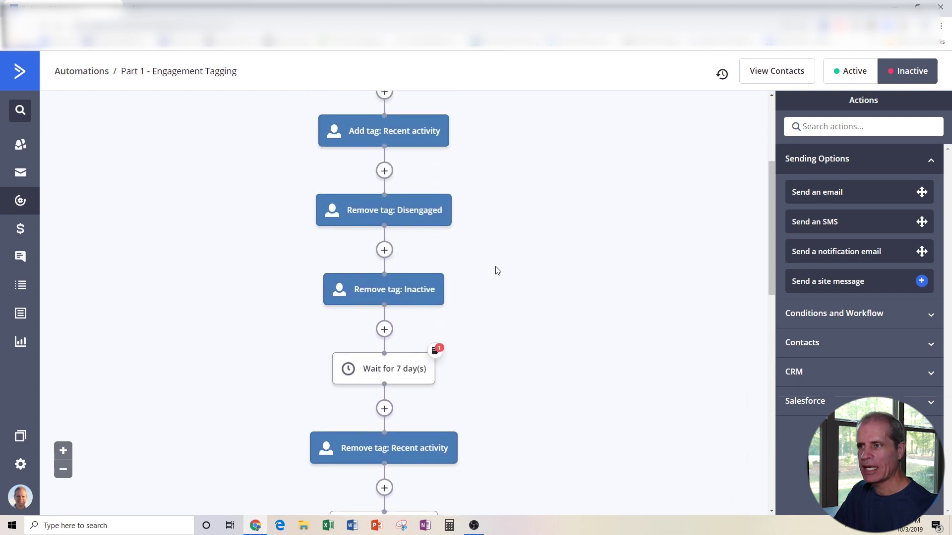
scroll(498, 270, up, 3)
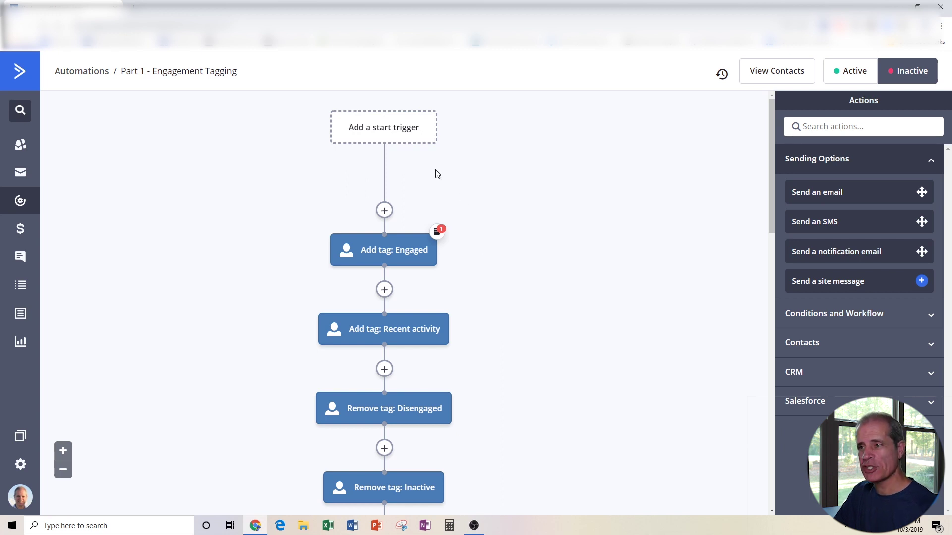
scroll(535, 276, down, 2)
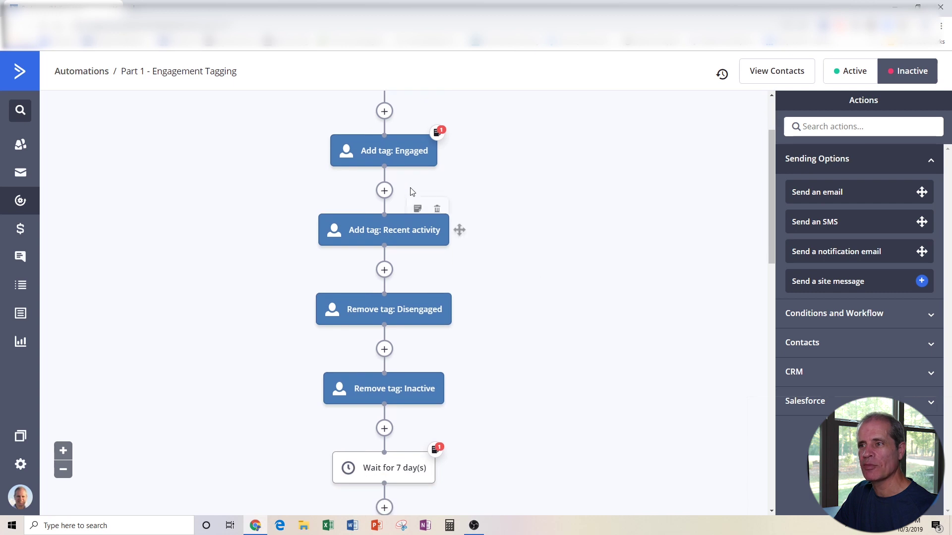
mouse_move(388, 160)
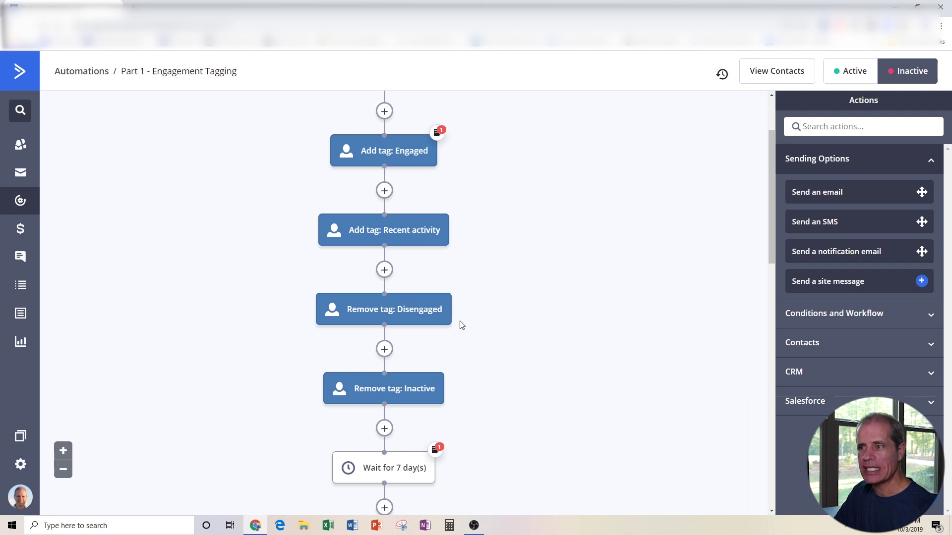
mouse_move(433, 402)
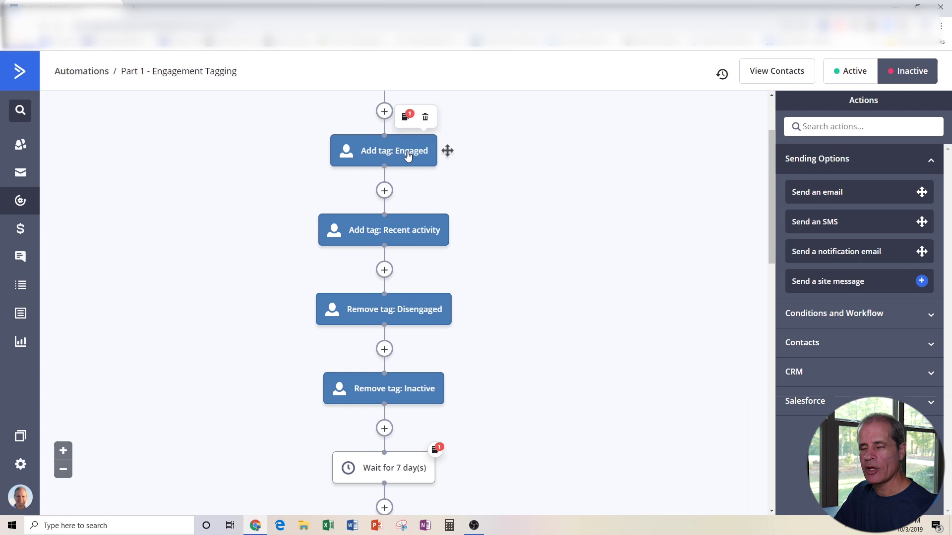
mouse_move(400, 238)
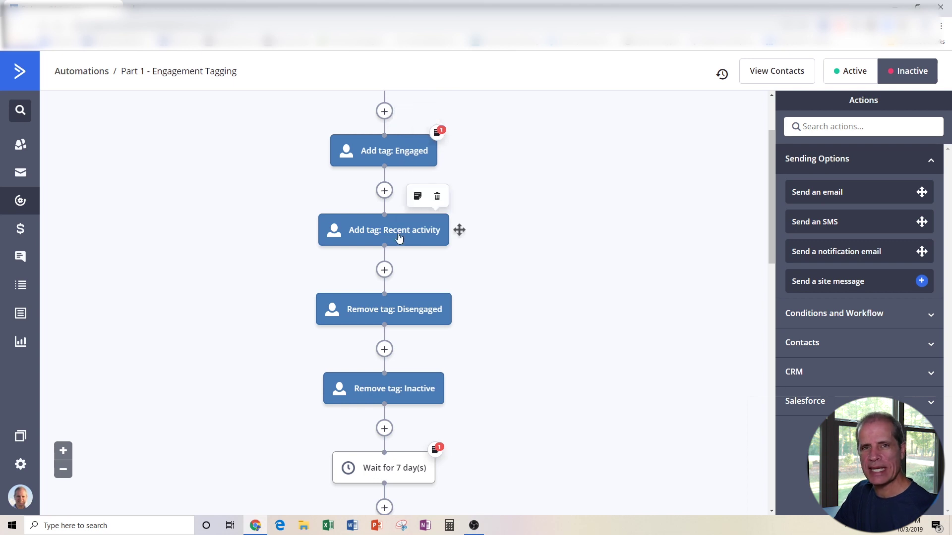
scroll(502, 293, down, 2)
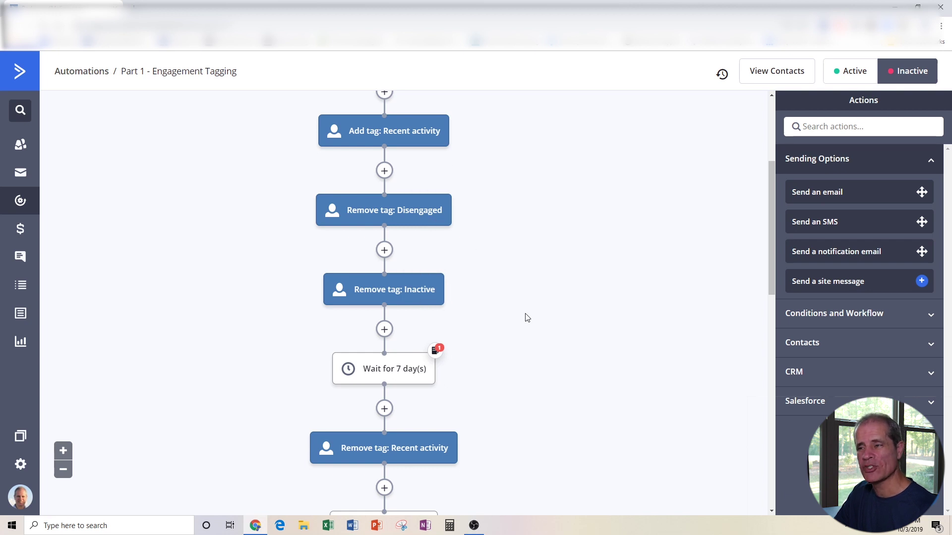
mouse_move(438, 215)
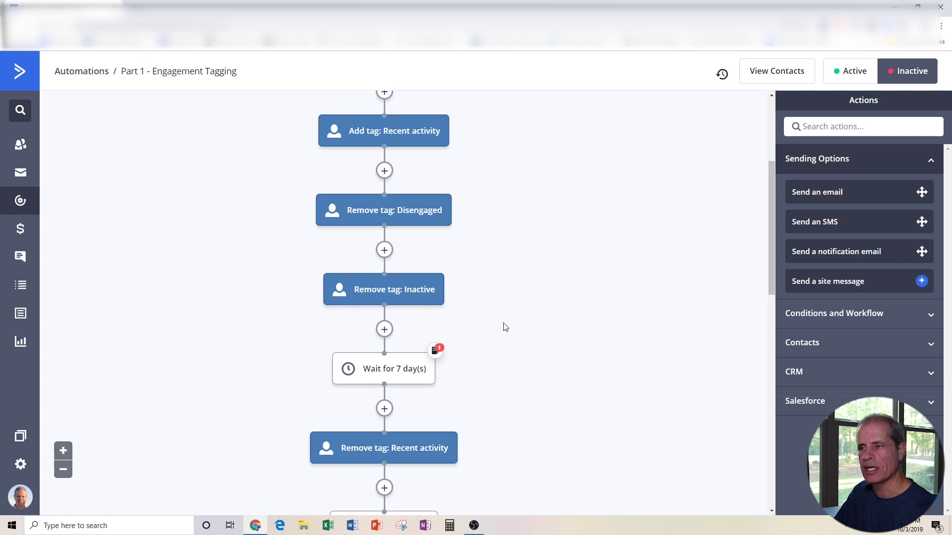
mouse_move(414, 301)
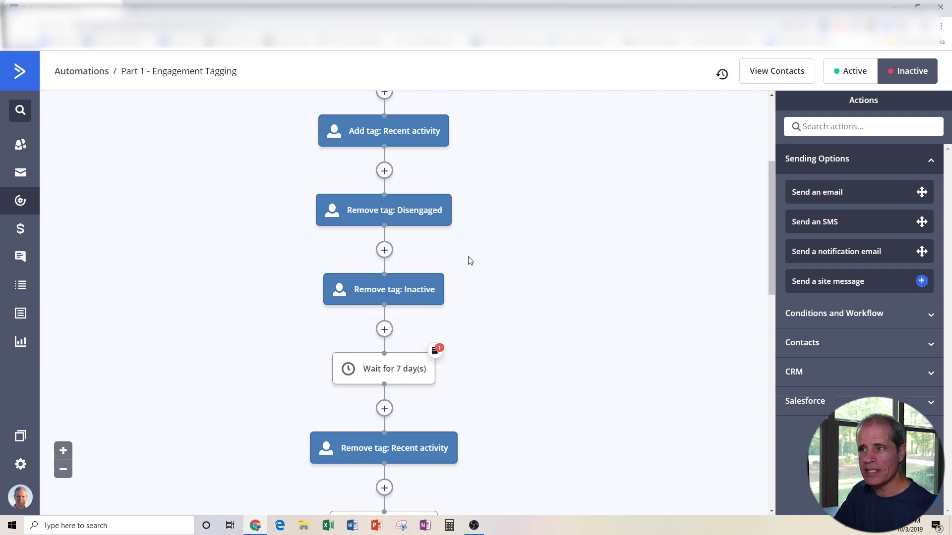
Browse the Add a New Action categories (conditions, sending, contact actions) without adding anything
click(384, 330)
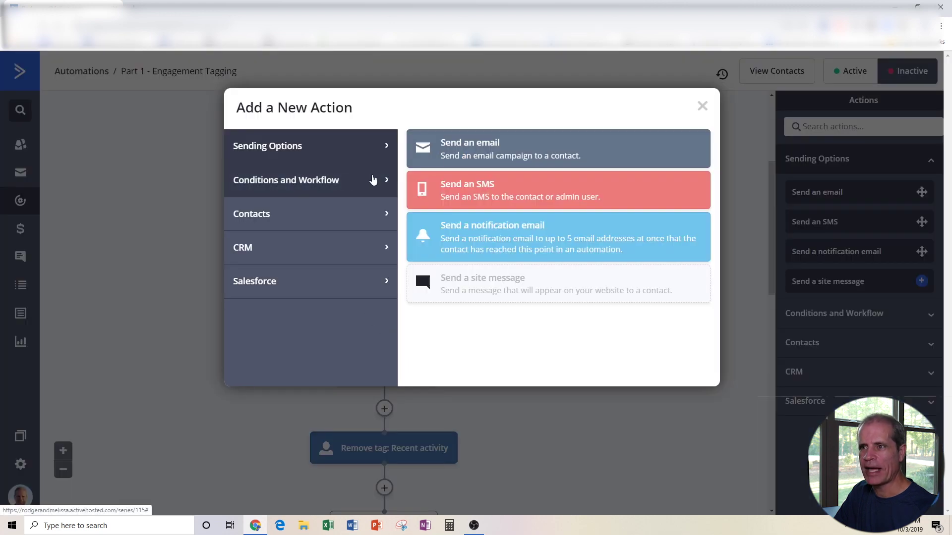
click(321, 183)
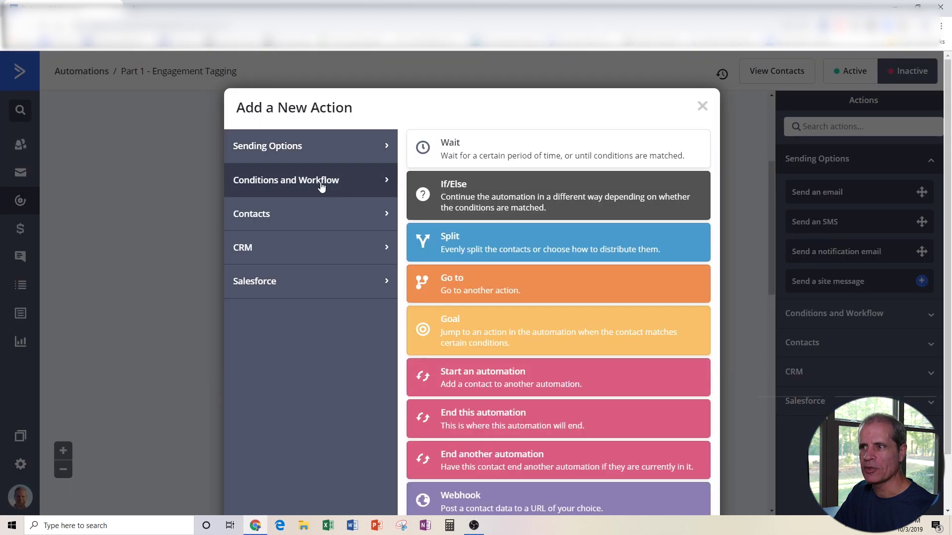
click(352, 159)
click(317, 223)
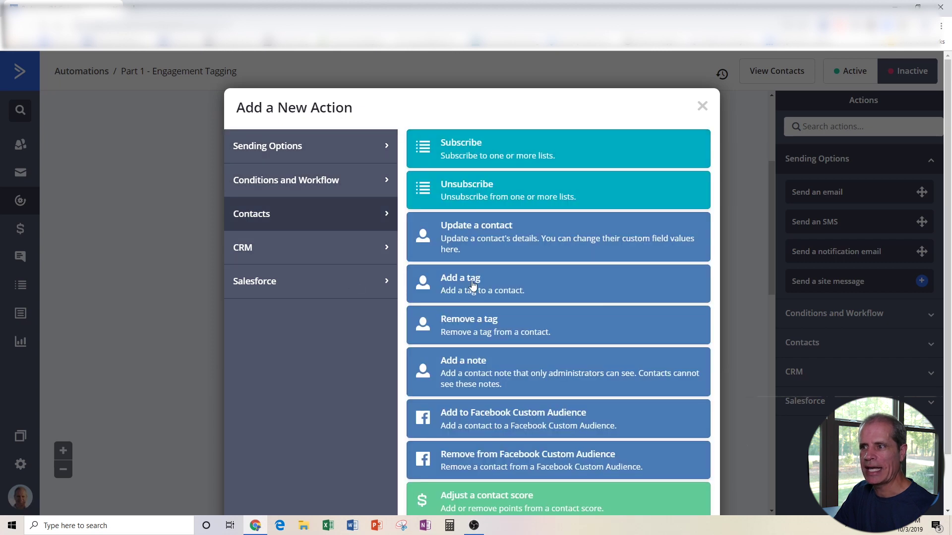
click(701, 107)
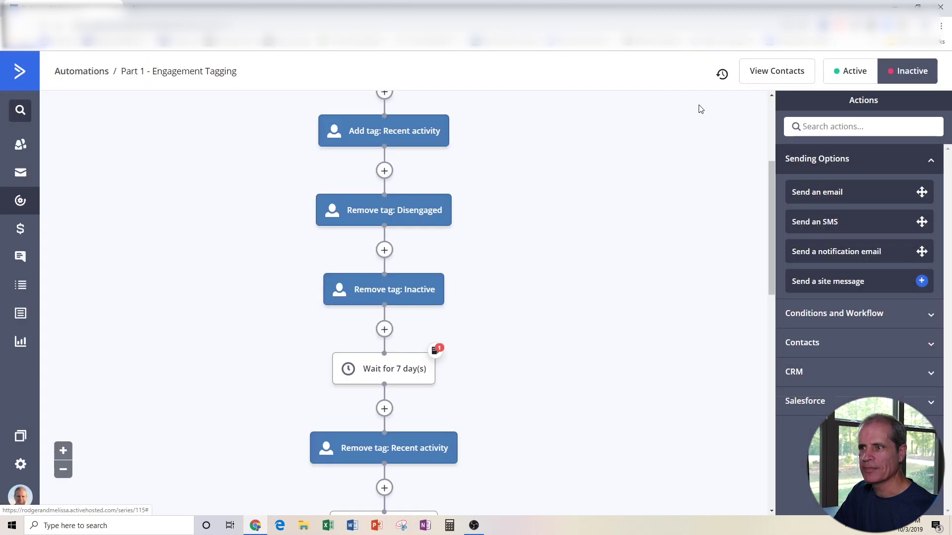
Search actions for 'wait', drag a Wait step above the 7-day wait, then cancel it
click(827, 128)
text(wait)
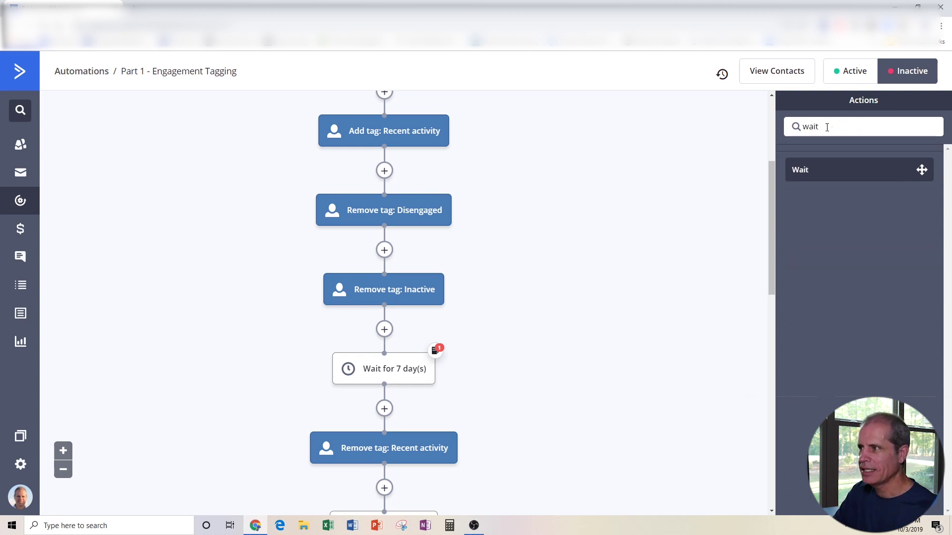
drag(813, 170, 398, 334)
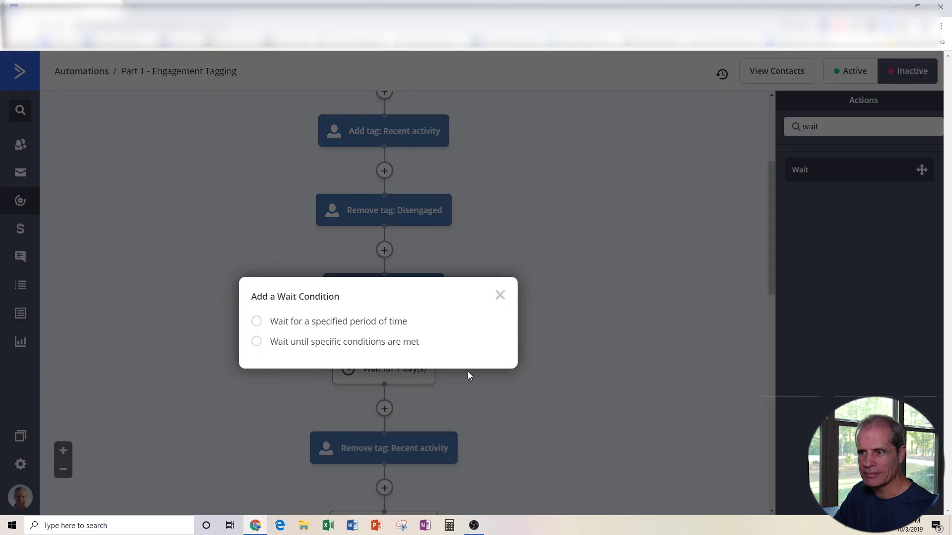
click(498, 294)
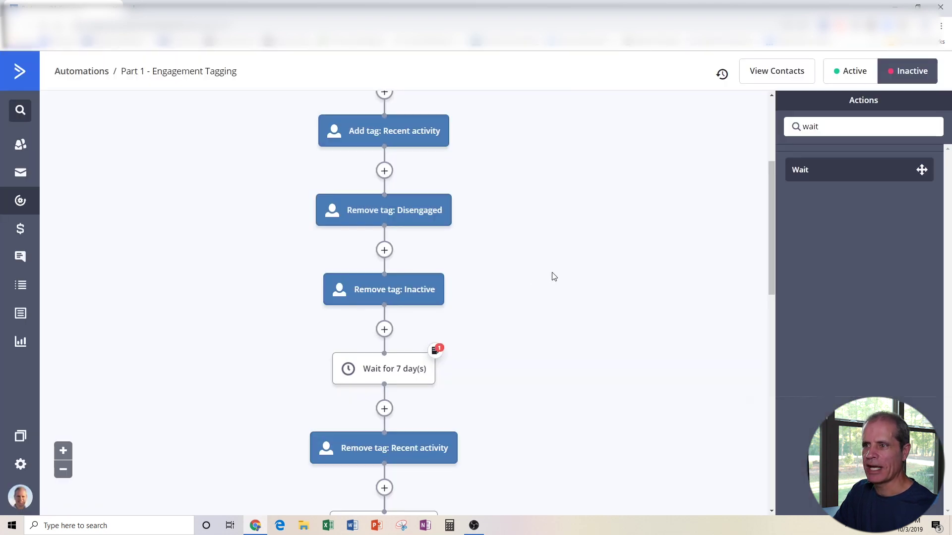
Scroll through the Part 1 workflow's tag and wait steps down to the 30-day wait
scroll(555, 276, up, 1)
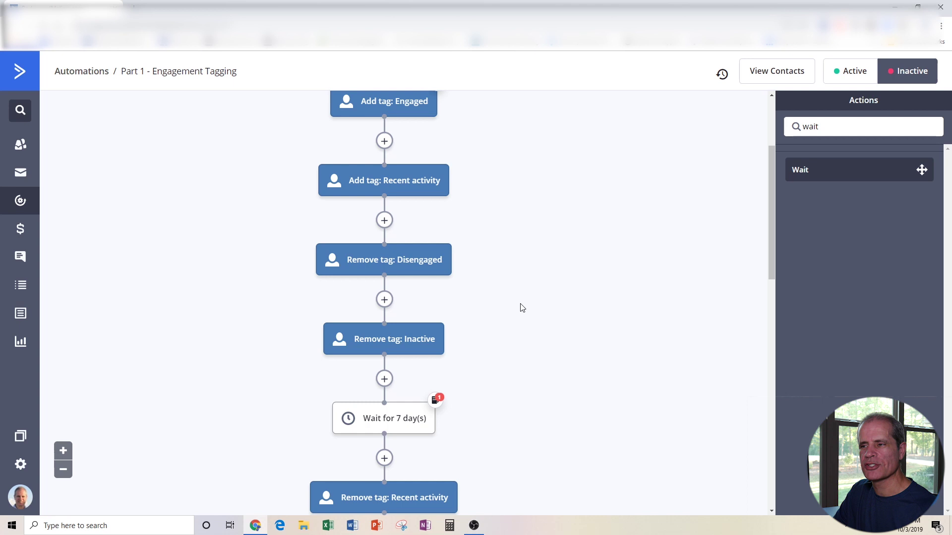
scroll(538, 381, down, 2)
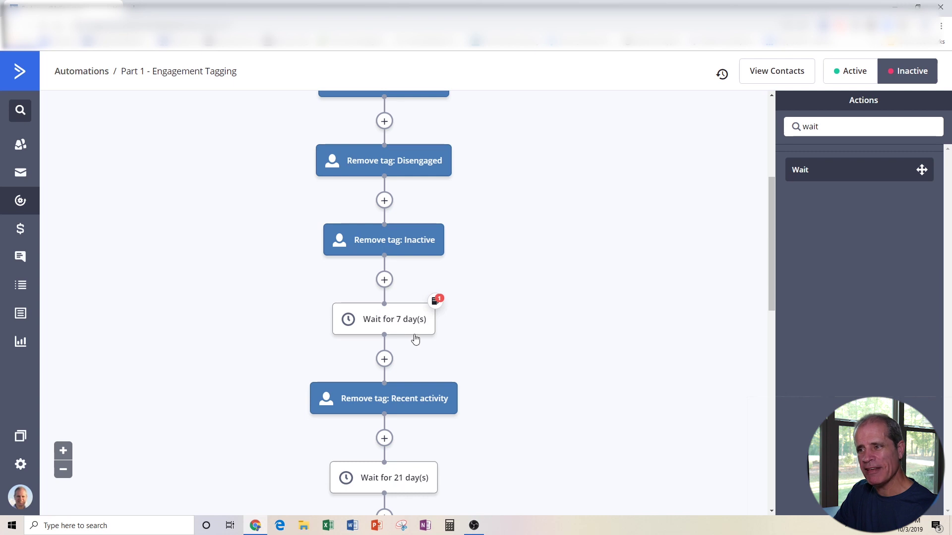
mouse_move(415, 339)
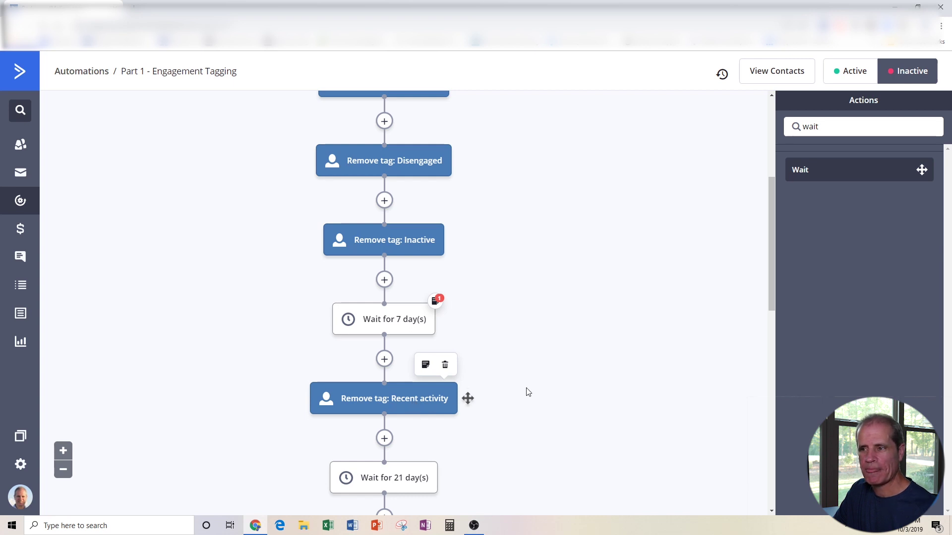
scroll(585, 402, down, 5)
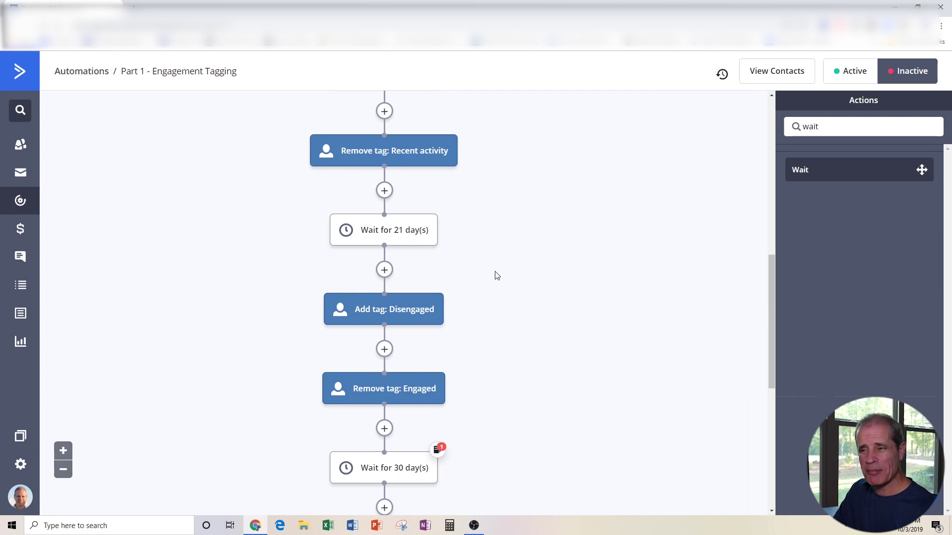
scroll(498, 276, up, 3)
scroll(491, 336, down, 1)
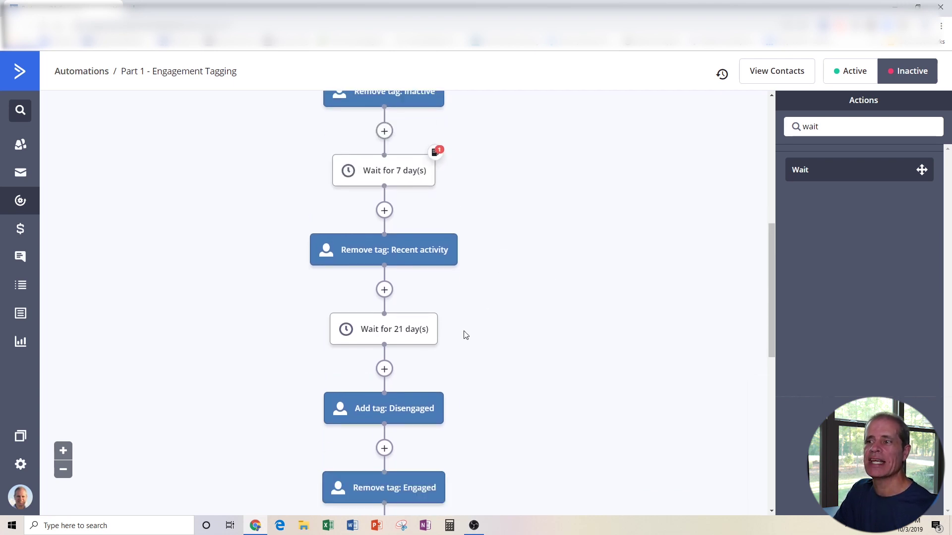
mouse_move(414, 335)
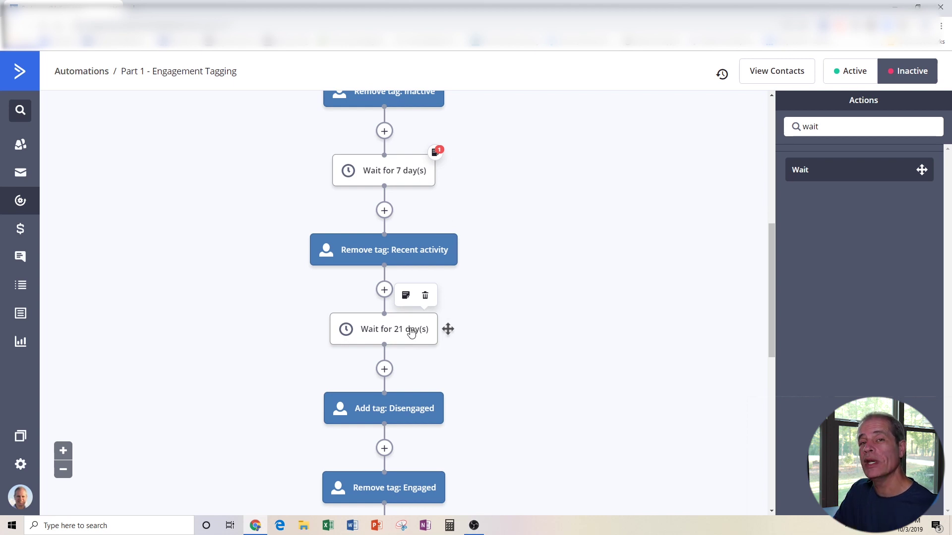
scroll(412, 333, down, 1)
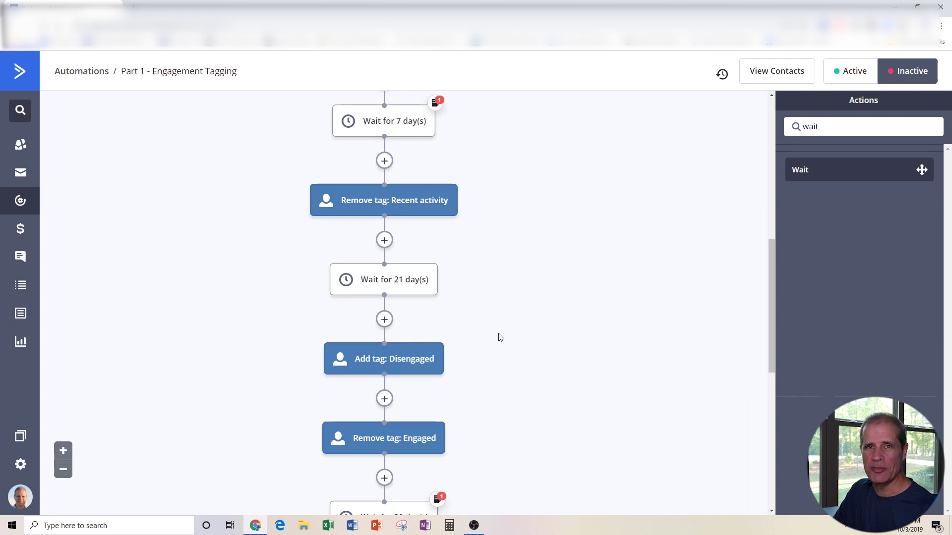
scroll(500, 337, down, 1)
mouse_move(424, 314)
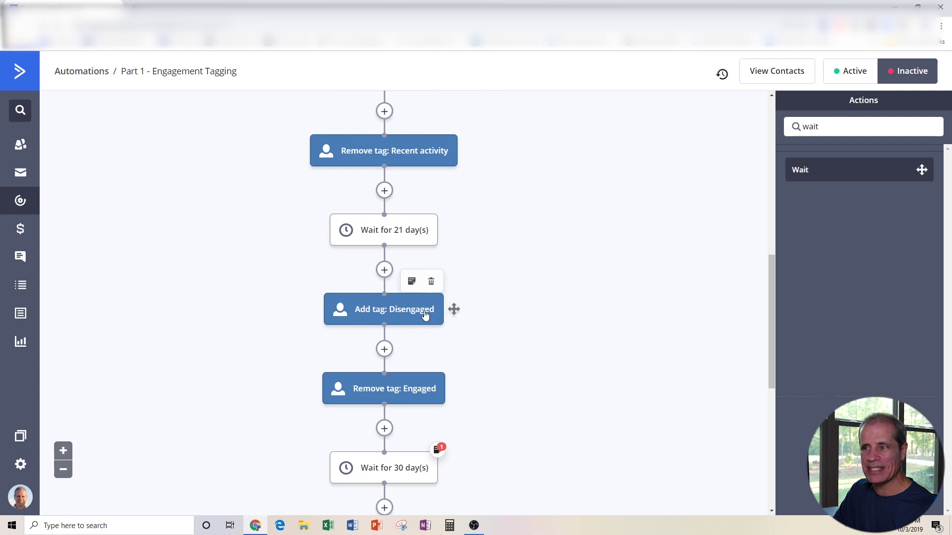
mouse_move(434, 403)
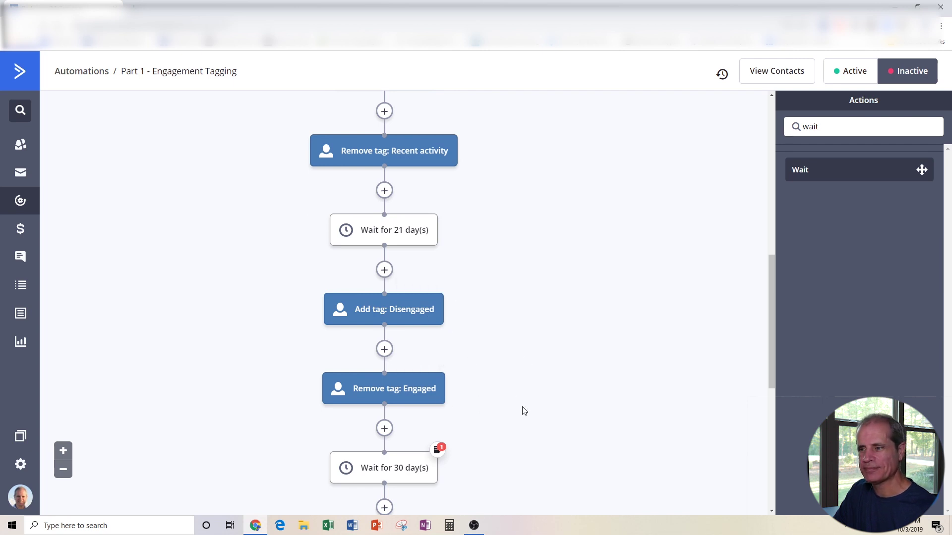
scroll(570, 418, down, 2)
scroll(569, 417, down, 1)
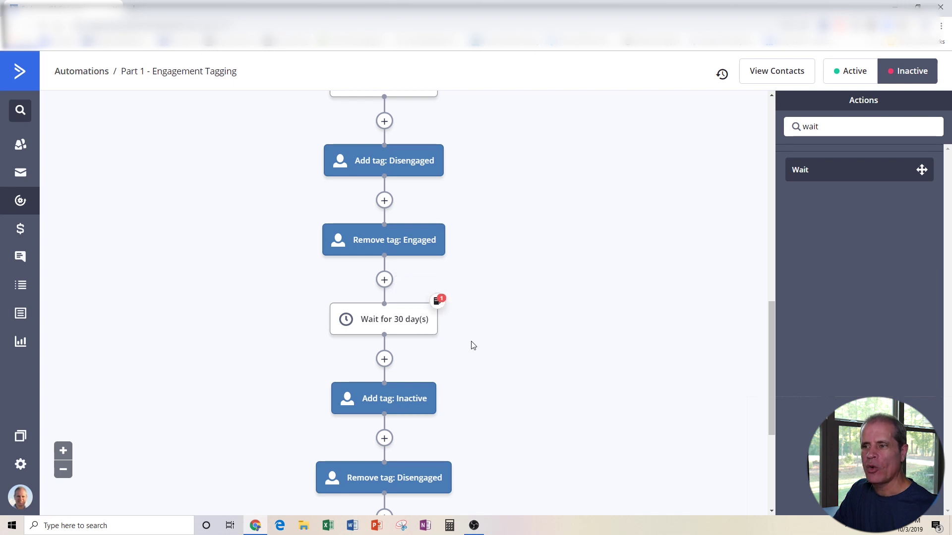
scroll(474, 345, down, 1)
mouse_move(404, 355)
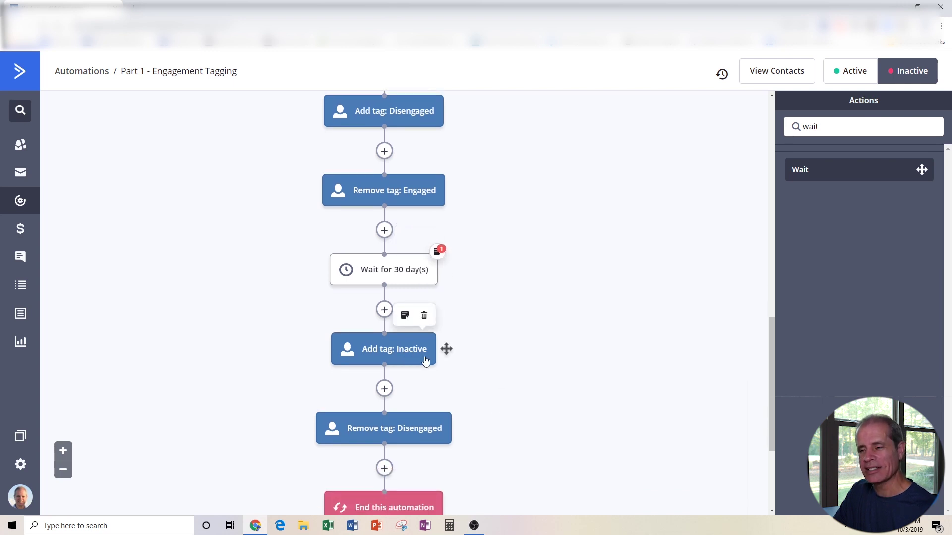
mouse_move(430, 438)
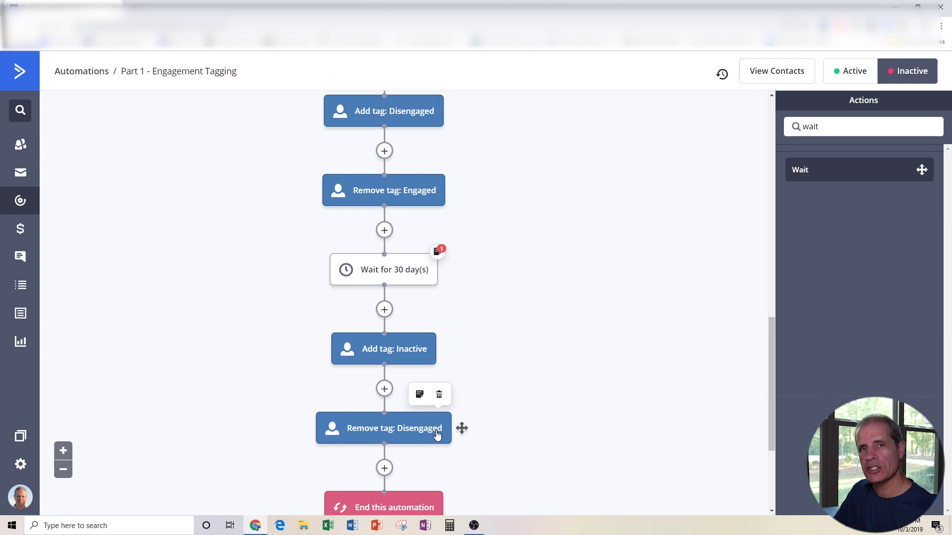
scroll(437, 435, down, 1)
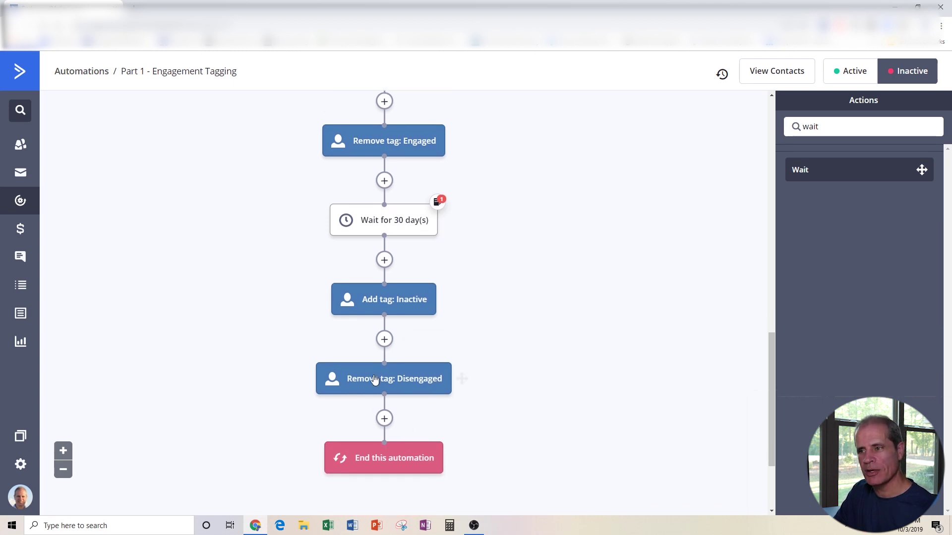
mouse_move(391, 311)
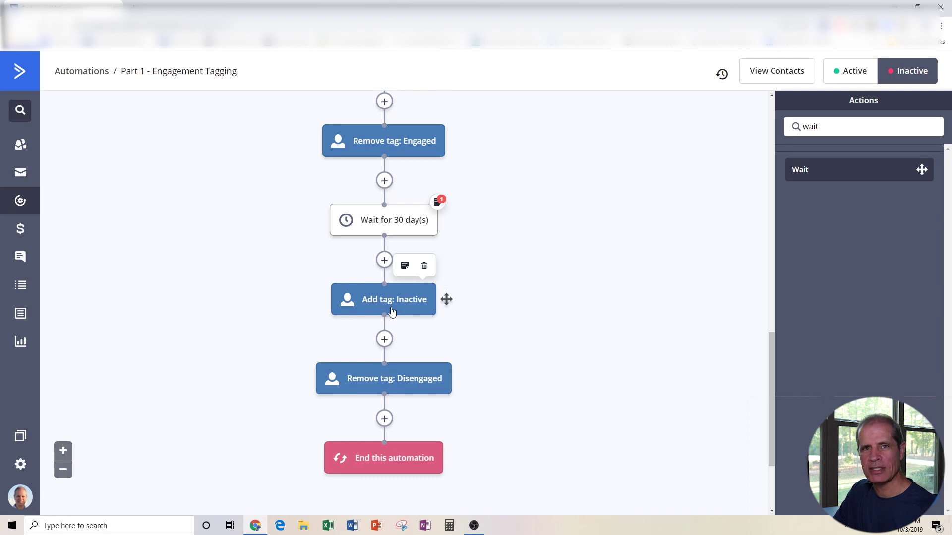
scroll(563, 319, down, 6)
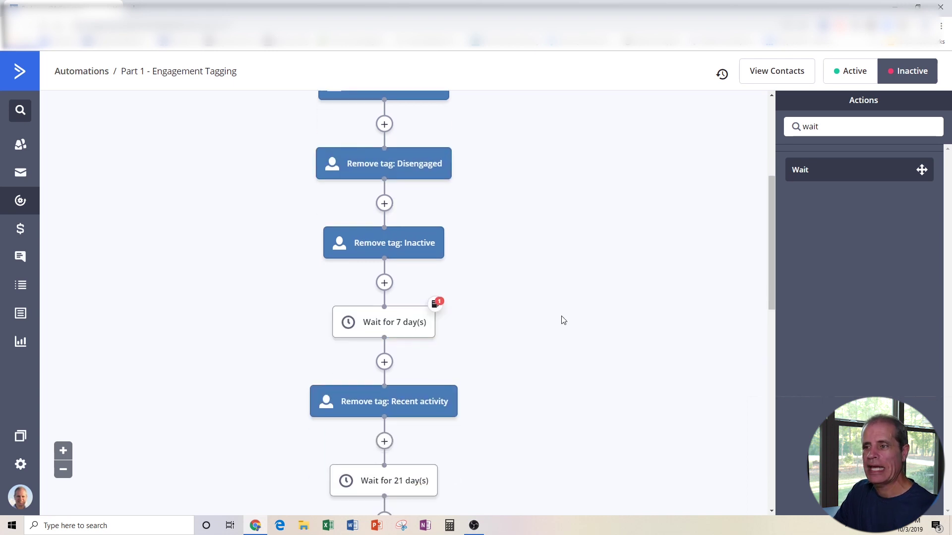
mouse_move(378, 225)
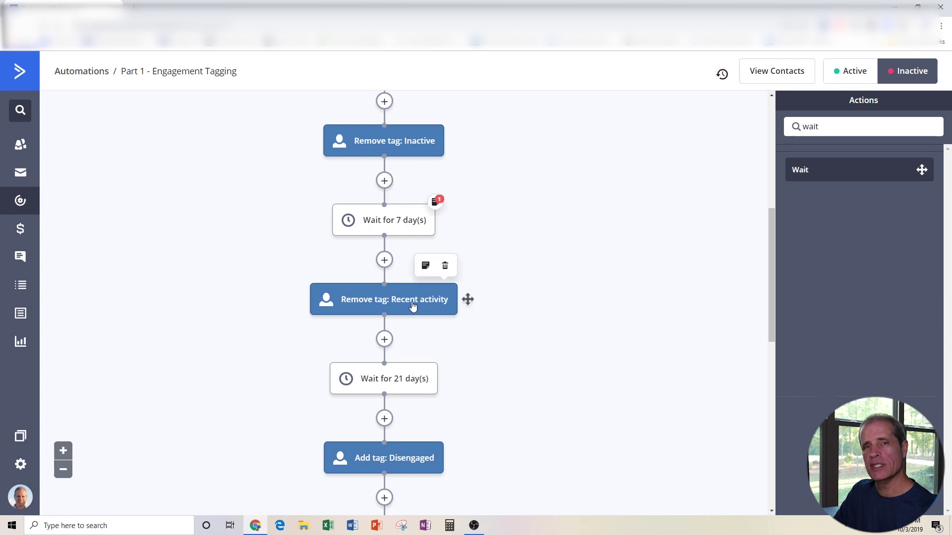
scroll(585, 340, down, 3)
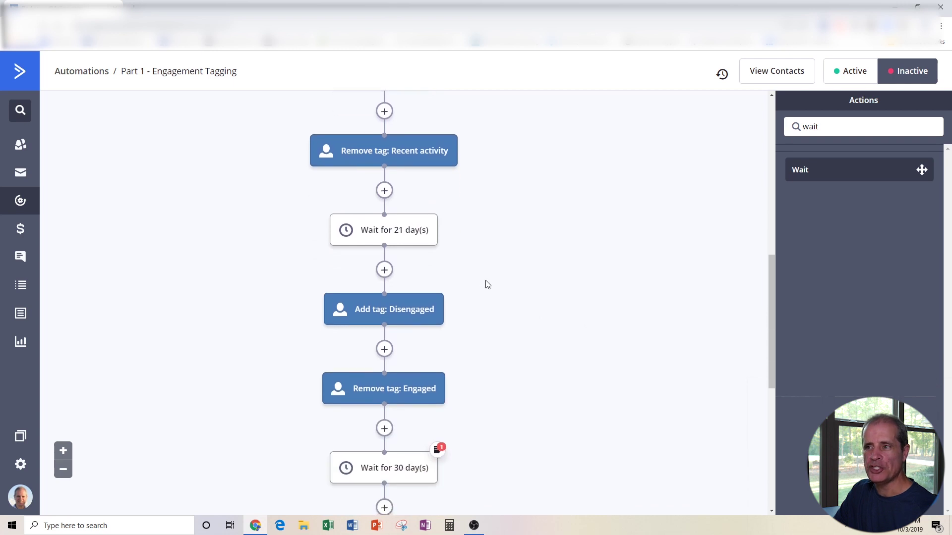
mouse_move(395, 240)
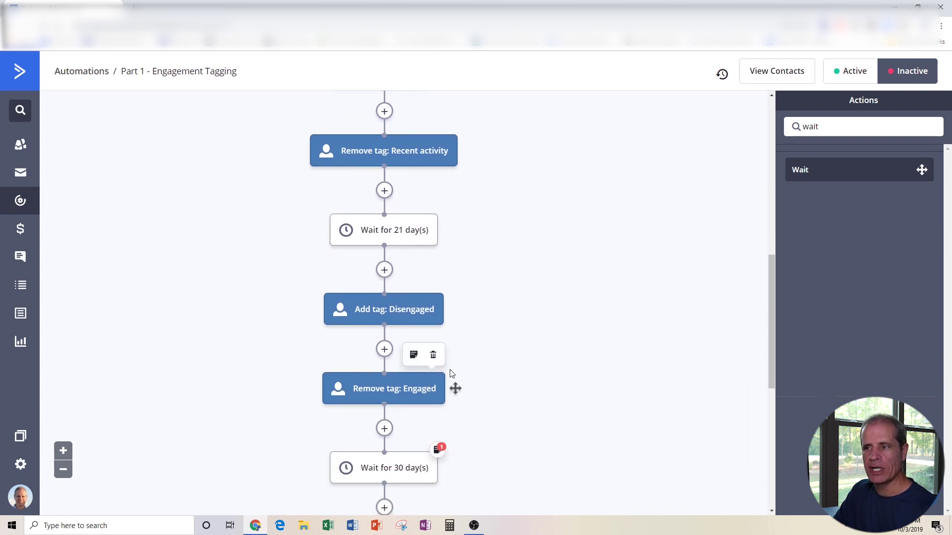
scroll(605, 374, down, 4)
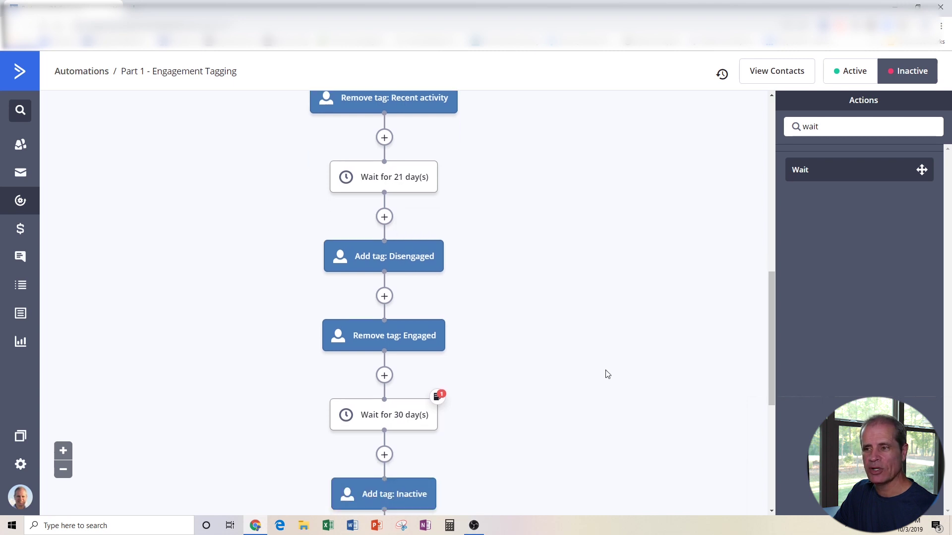
mouse_move(416, 284)
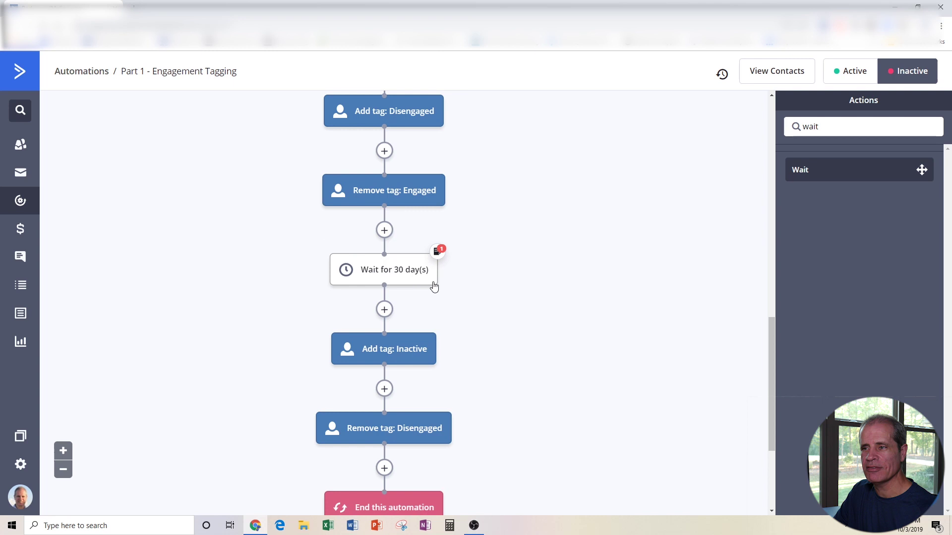
Change the second wait from 30 to 60 days, save it, and return to Automations
click(411, 275)
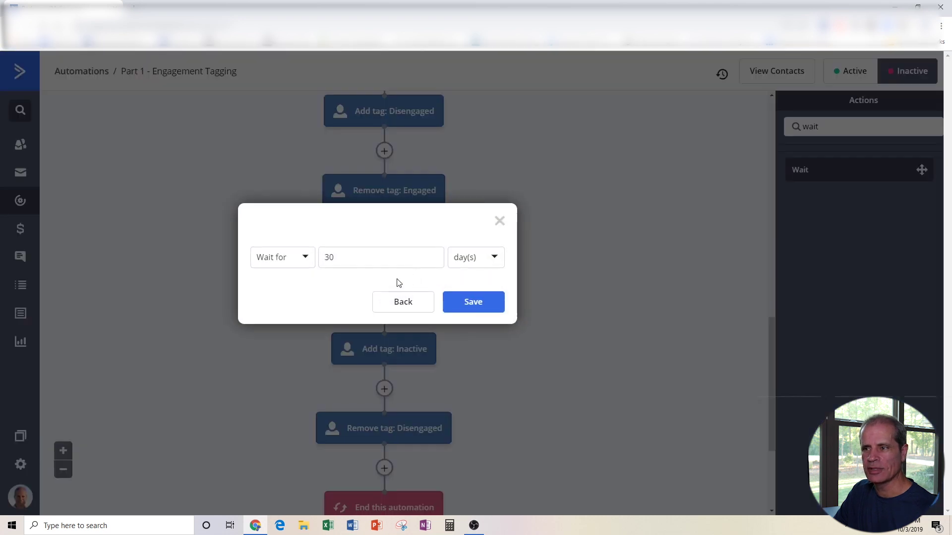
drag(336, 257, 320, 263)
text(60)
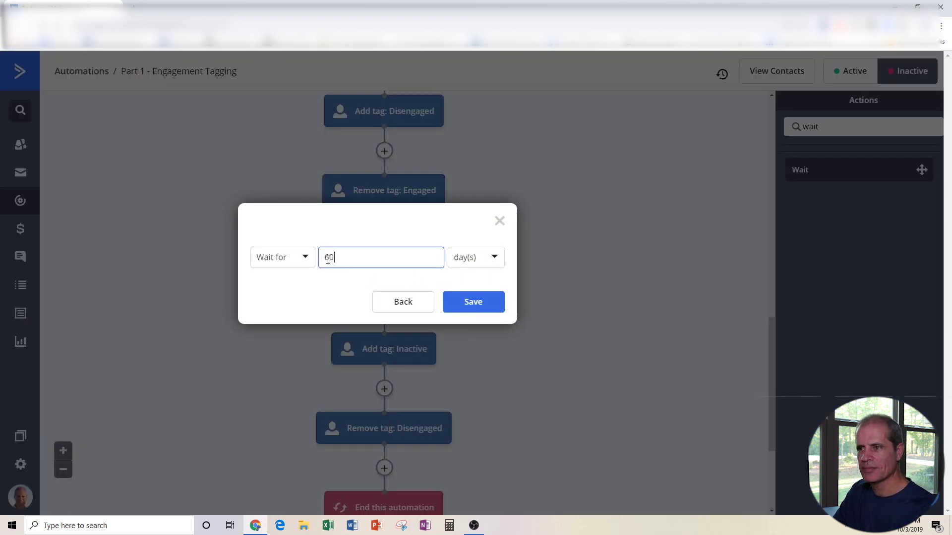
click(474, 302)
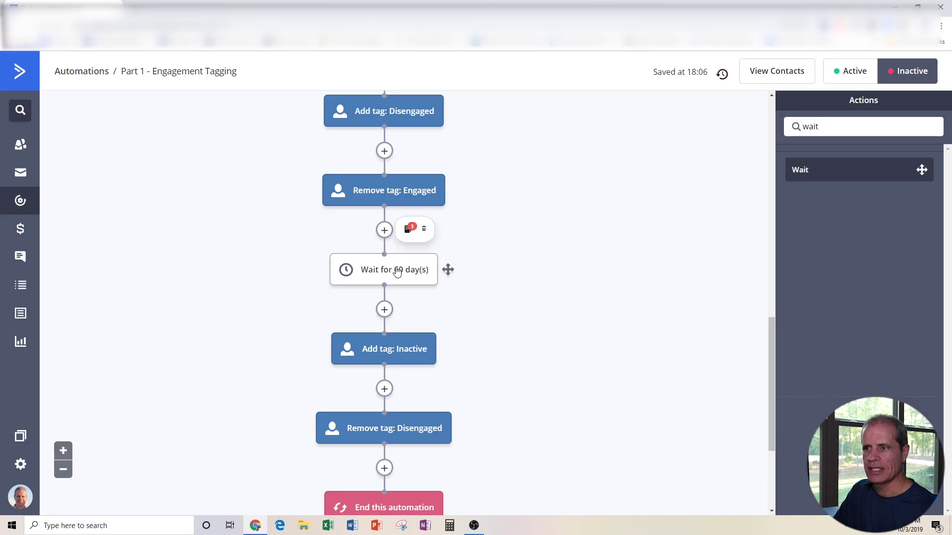
click(20, 200)
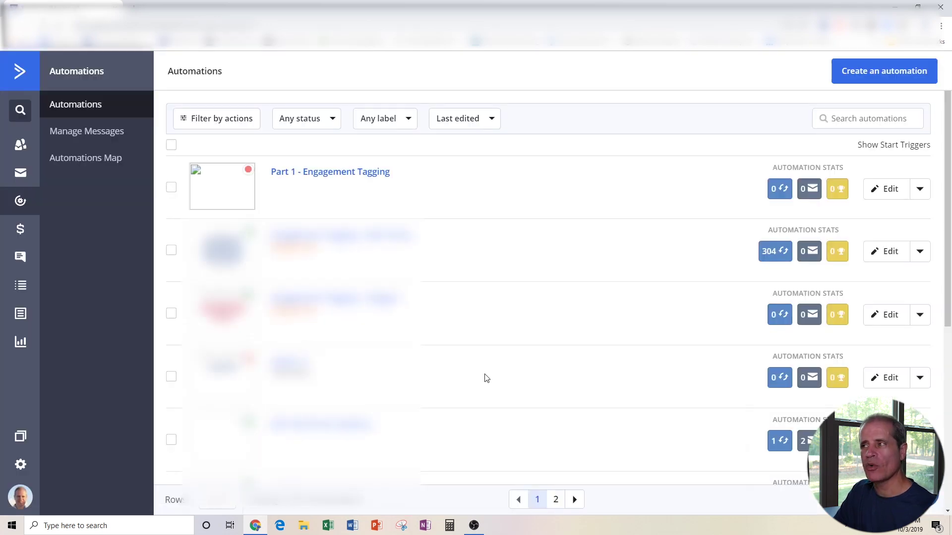
Create a new automation from the Part 2 - Engagement Tagging recipe and continue
click(895, 82)
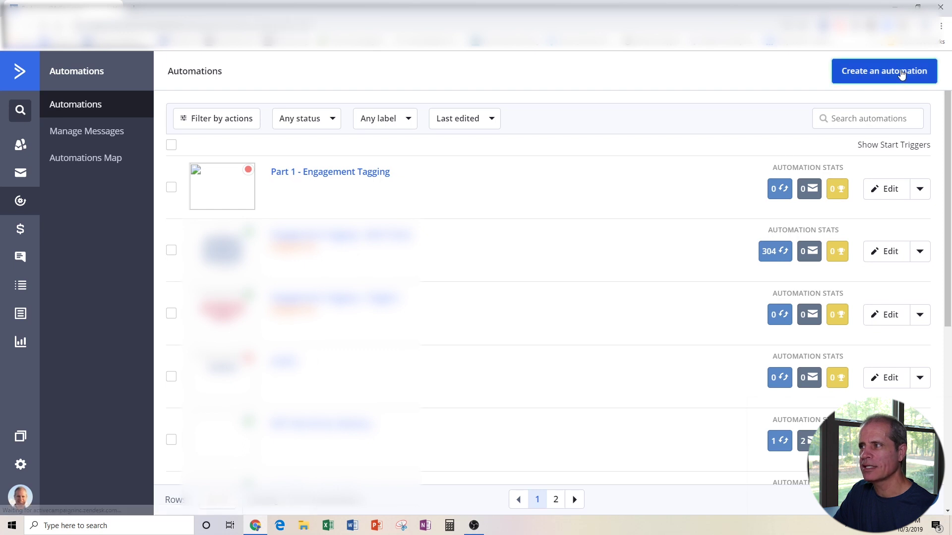
scroll(461, 297, down, 4)
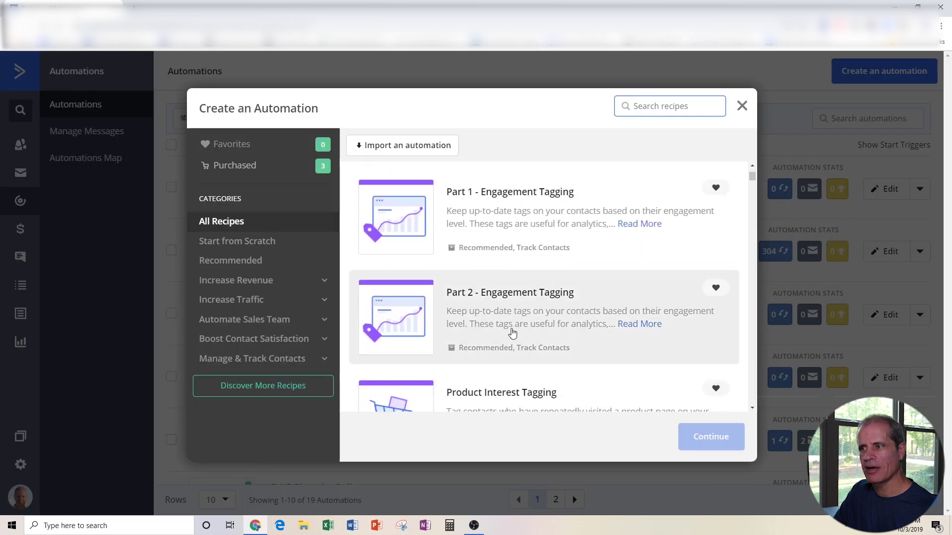
click(515, 316)
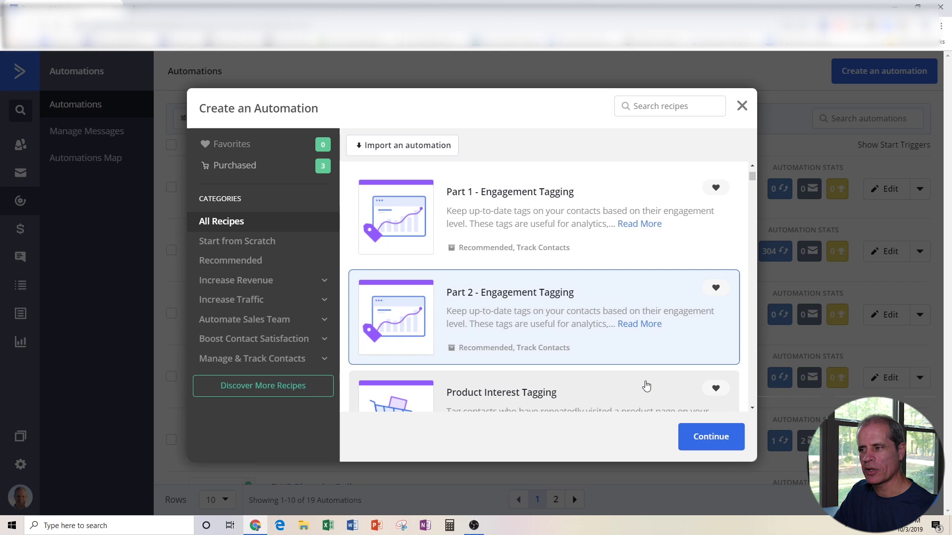
click(717, 441)
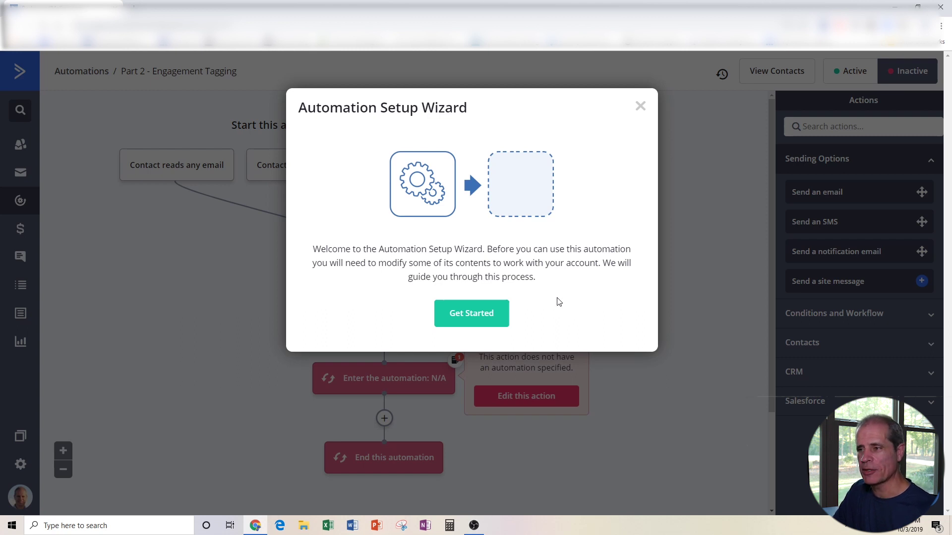
Set the page-visit trigger to the account's website domain with * as the page URL
click(472, 319)
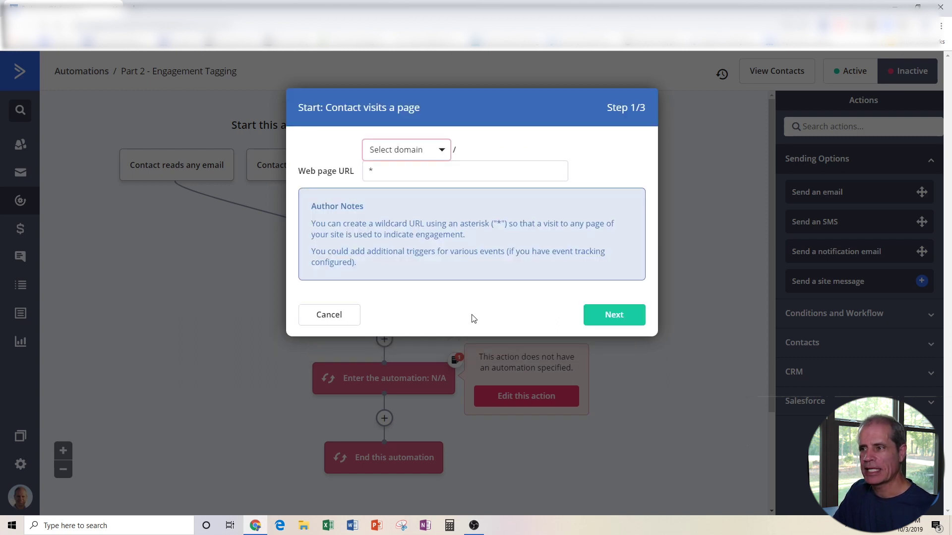
click(441, 152)
click(424, 197)
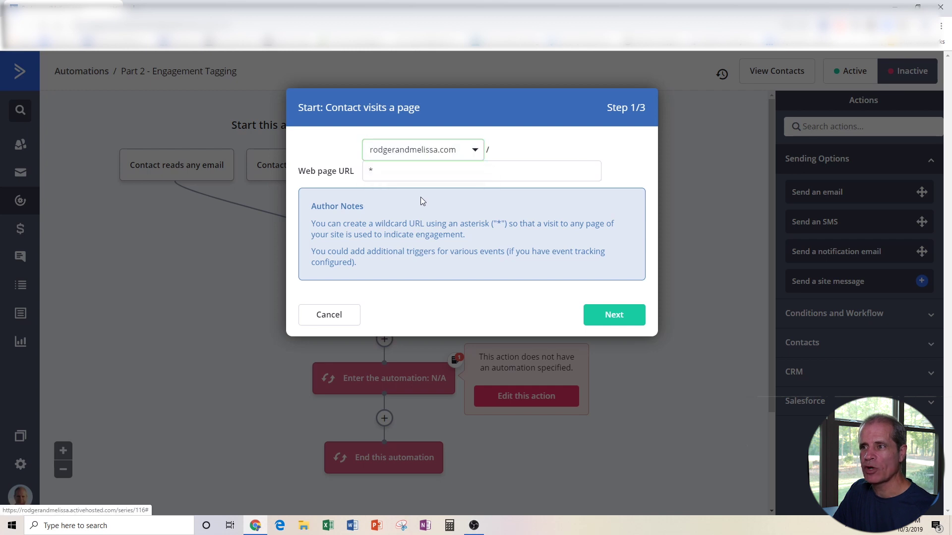
double_click(369, 170)
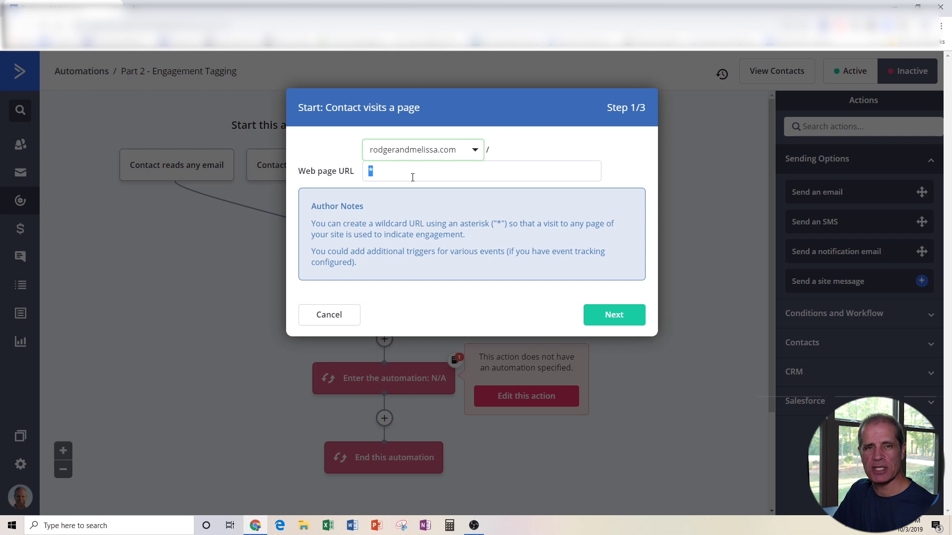
click(381, 174)
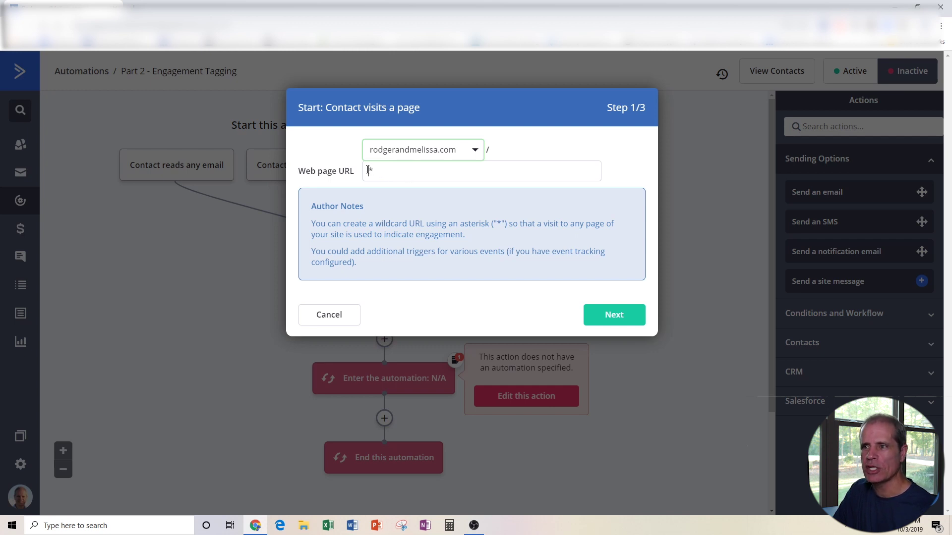
double_click(370, 171)
click(442, 166)
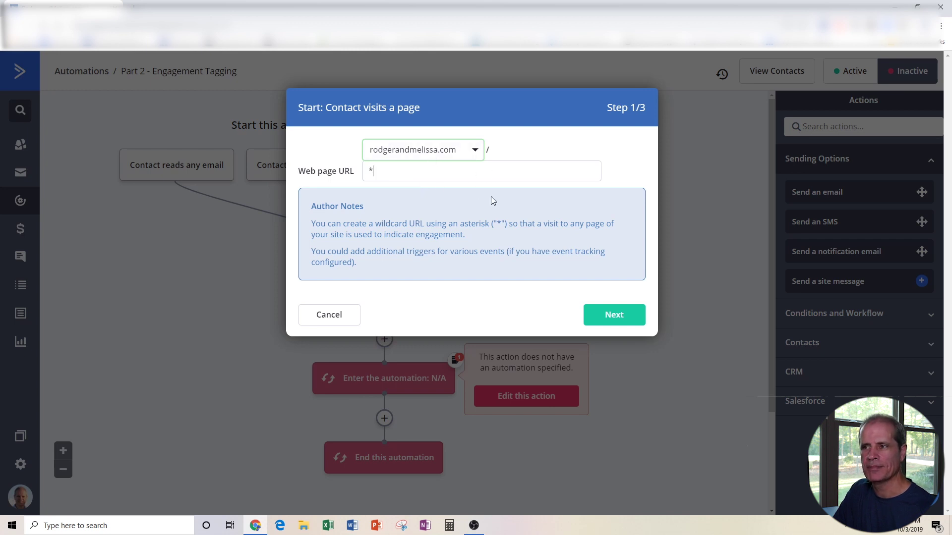
click(614, 316)
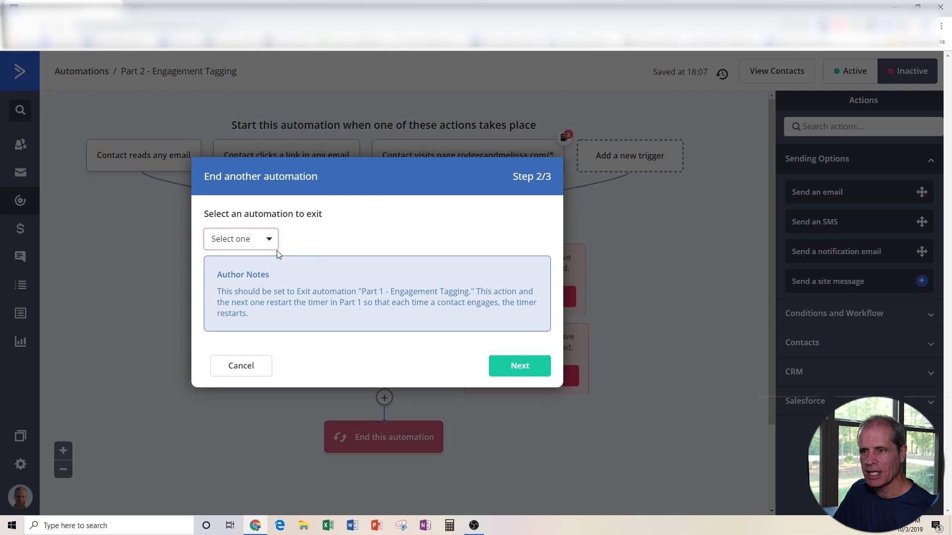
Choose Part 1 - Engagement Tagging as the automation to exit and move to step 3/3
click(269, 240)
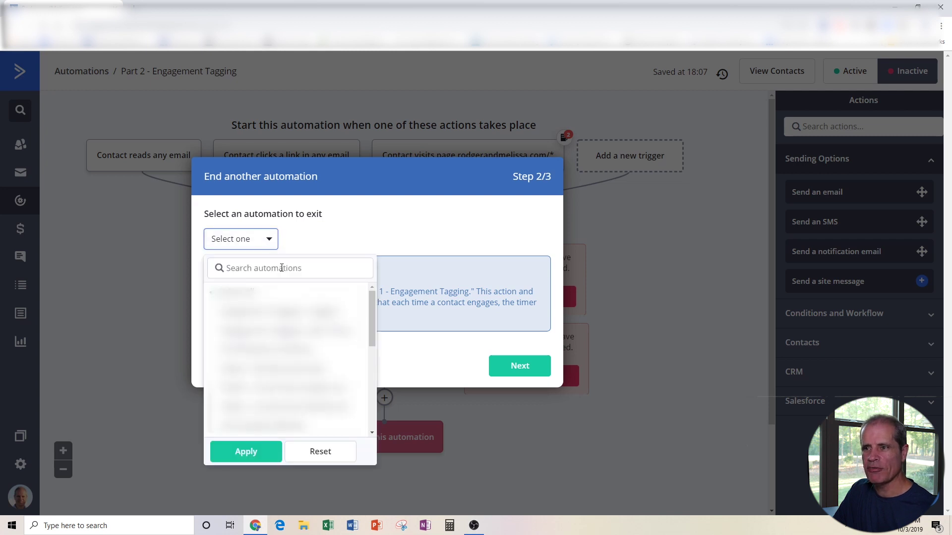
scroll(366, 333, down, 5)
click(277, 351)
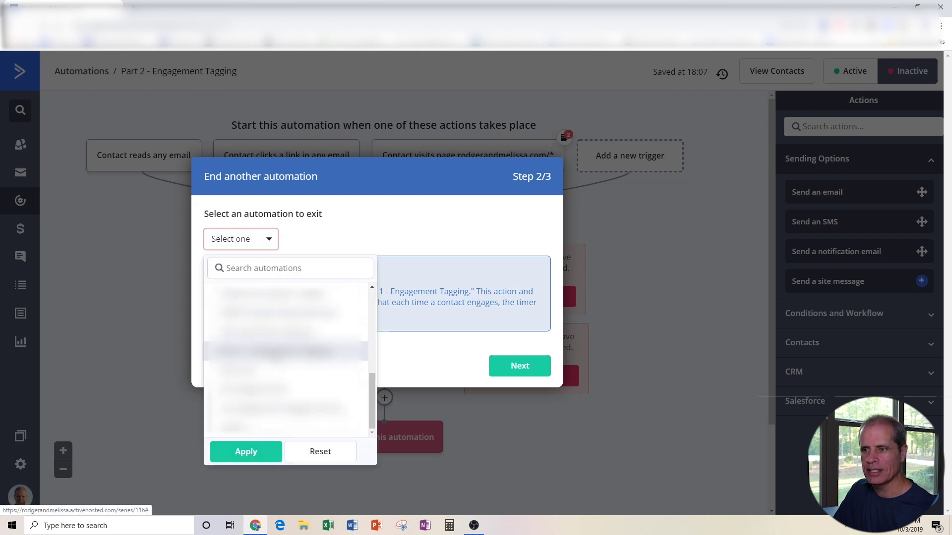
click(252, 450)
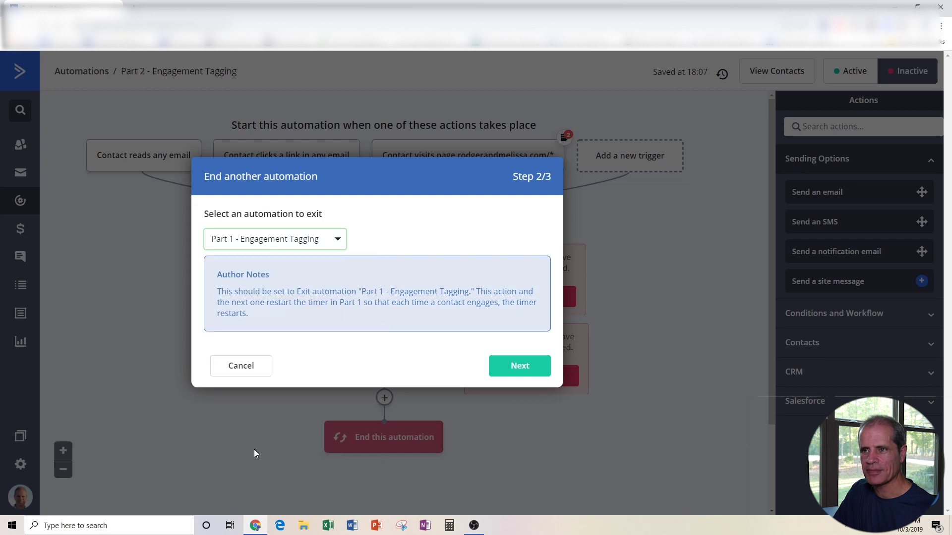
click(516, 366)
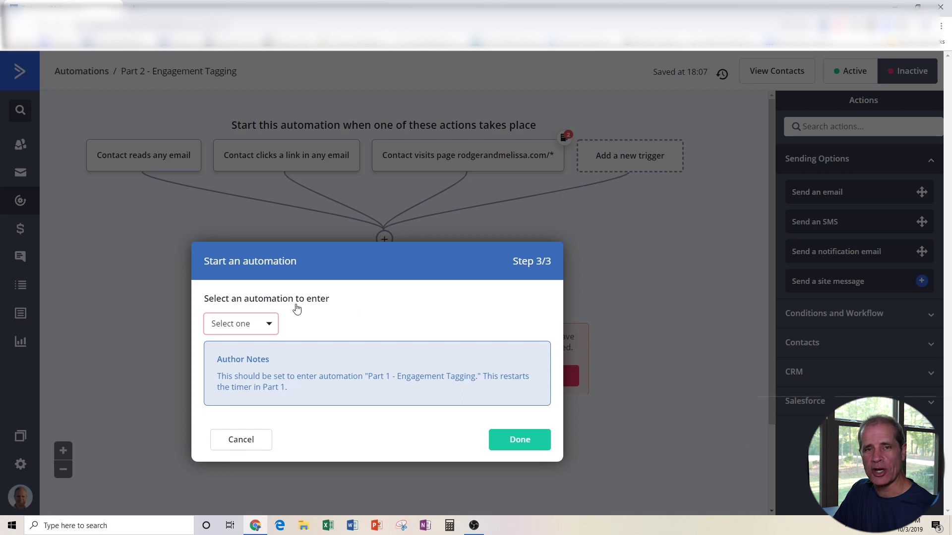
Search 'part', choose Part 1 - Engagement Tagging as the automation to enter, and finish the wizard
click(268, 325)
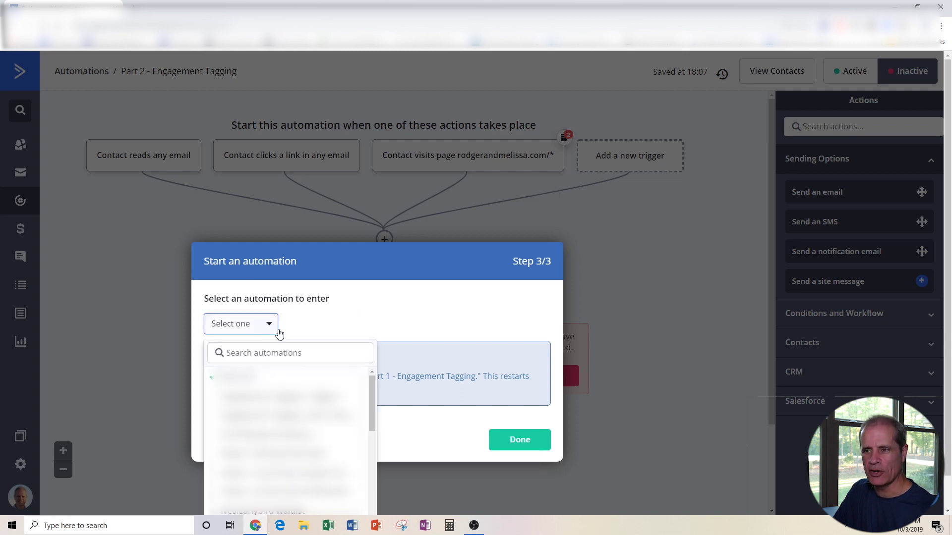
text(part)
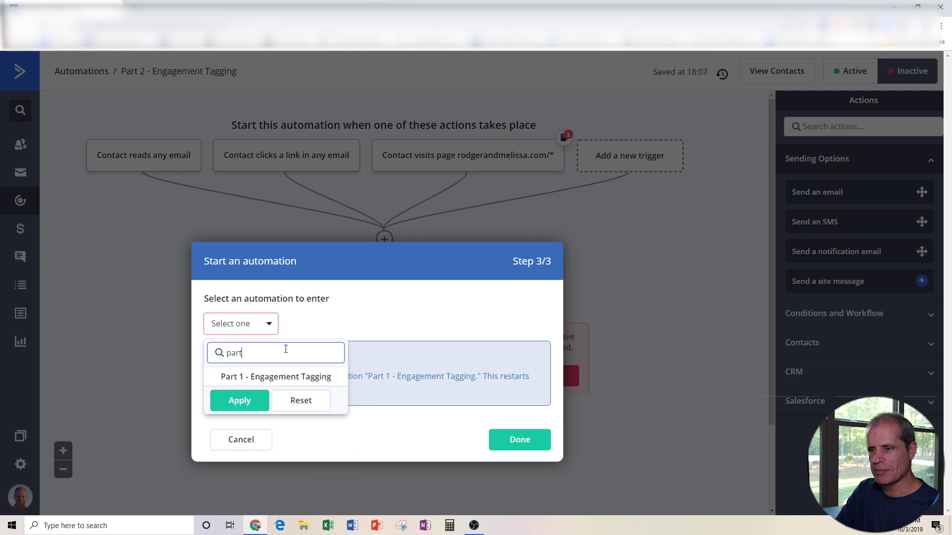
click(287, 382)
click(240, 400)
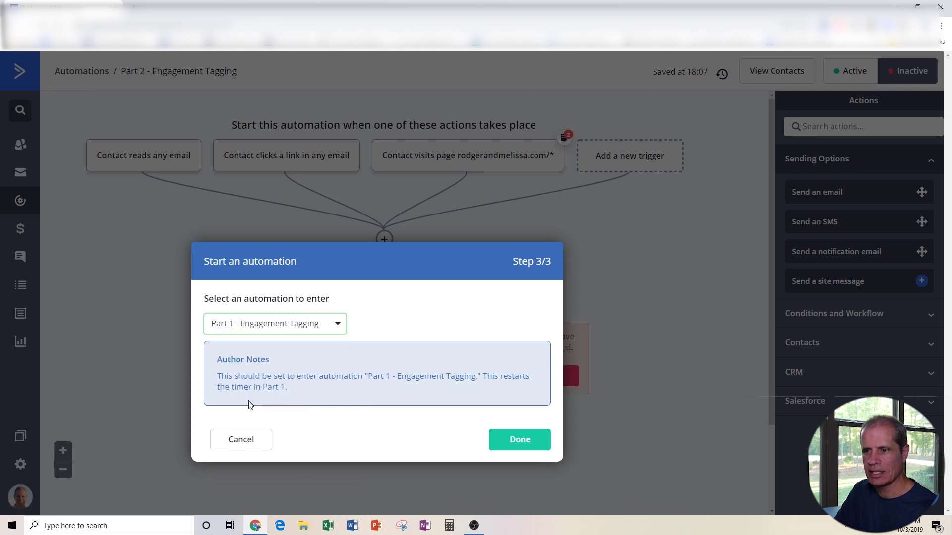
click(518, 439)
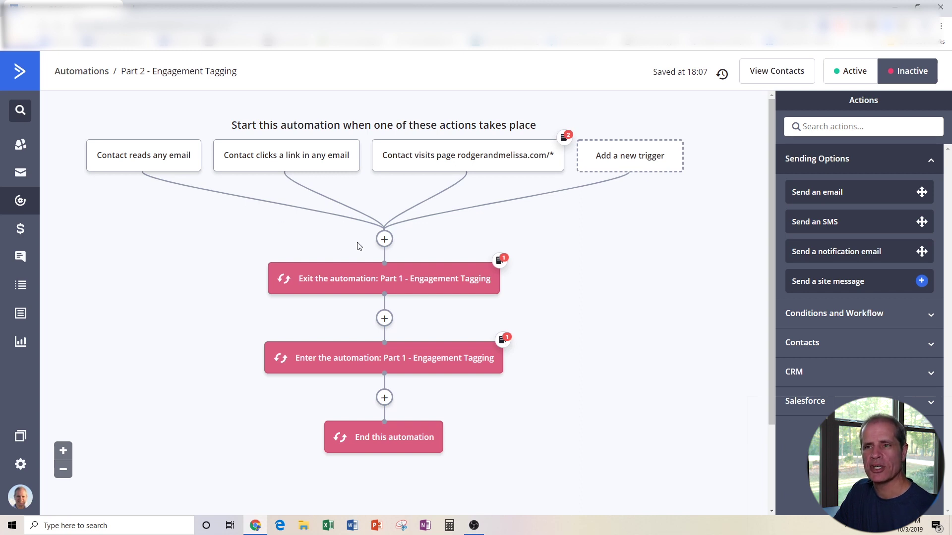
Bring up the delete control on the Contact visits page trigger
mouse_move(139, 163)
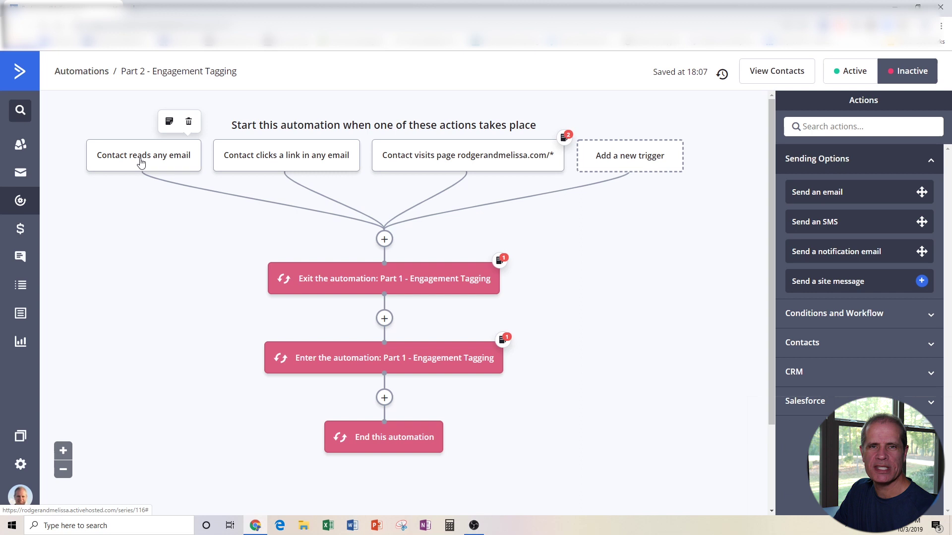
mouse_move(311, 161)
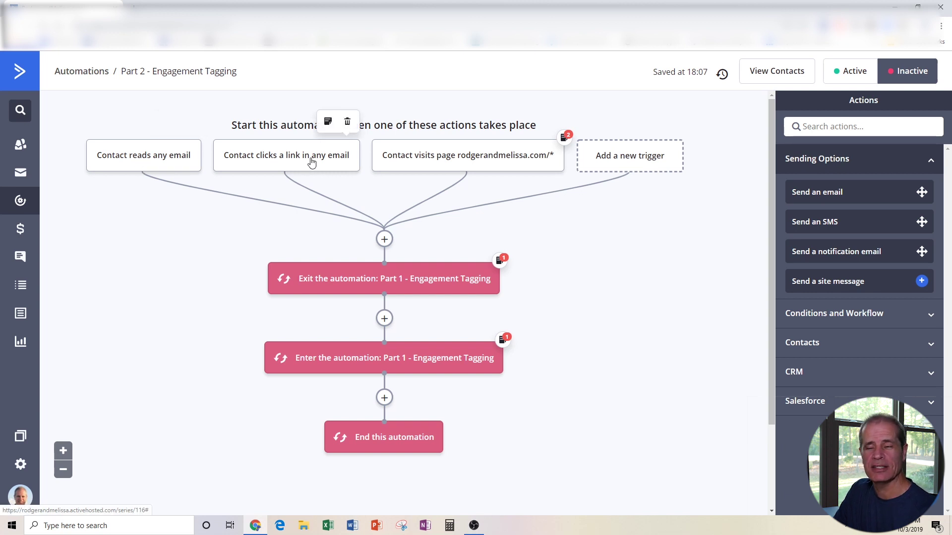
mouse_move(469, 163)
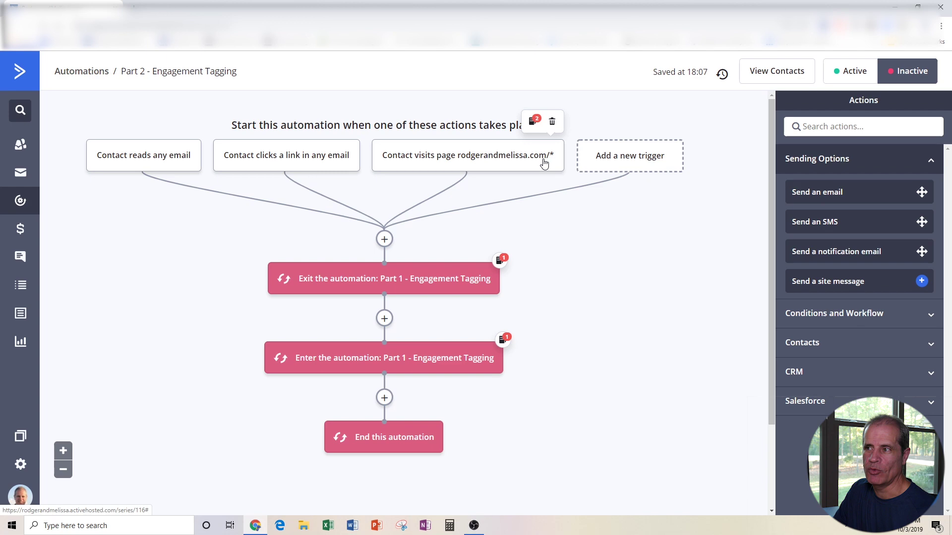
Delete the Contact visits page trigger, confirm with OK, and review the Exit, Enter and End steps
click(553, 123)
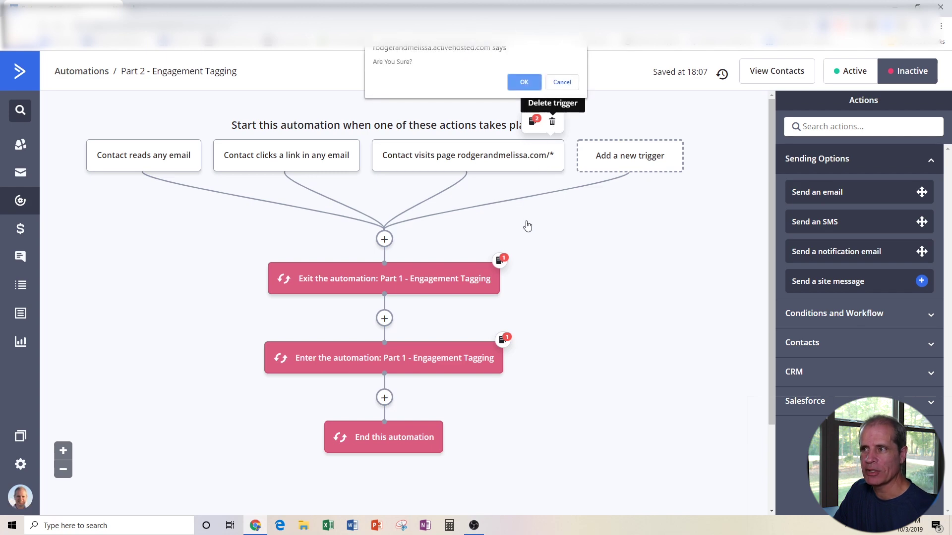
click(525, 80)
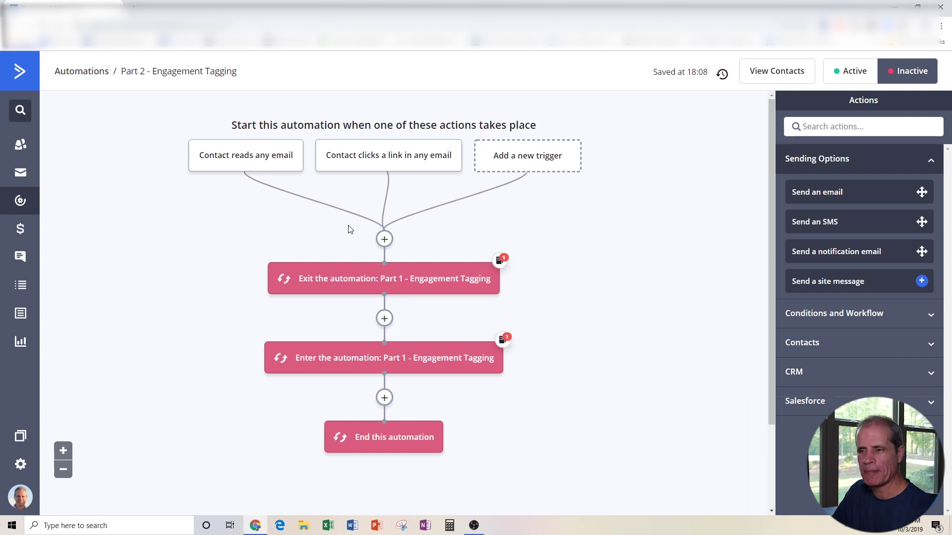
mouse_move(326, 286)
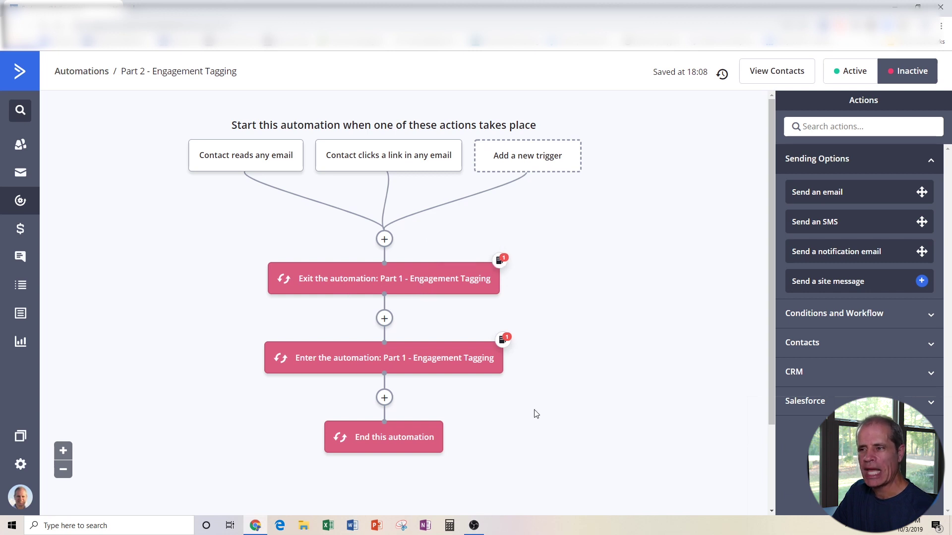
mouse_move(428, 364)
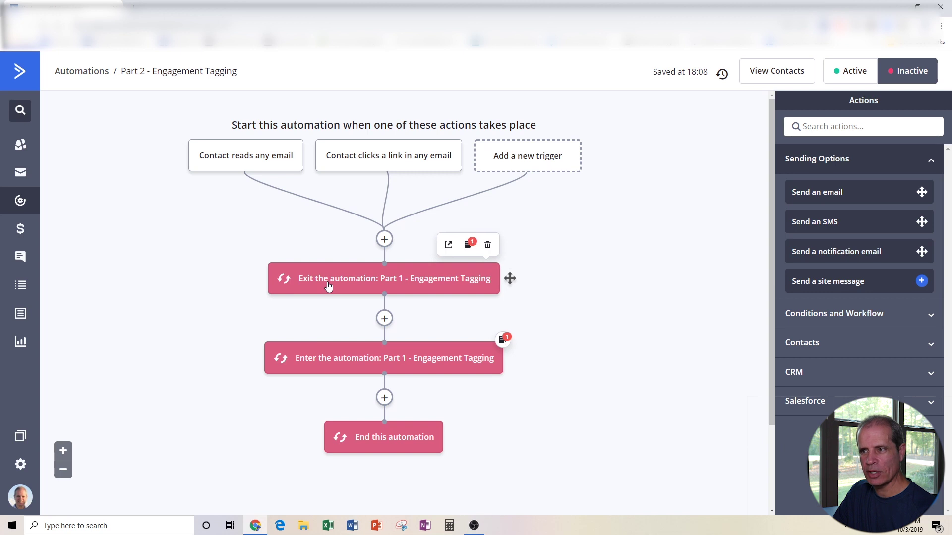
mouse_move(325, 363)
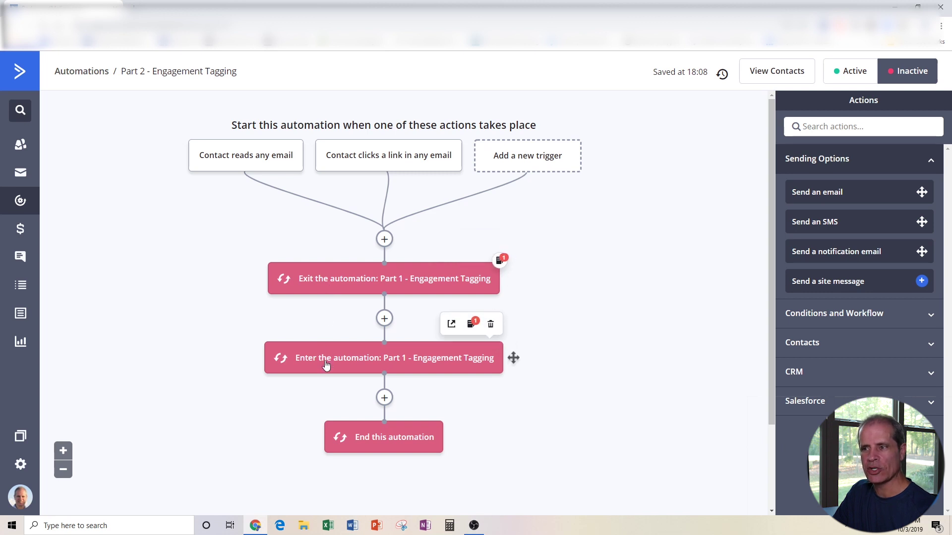
mouse_move(369, 444)
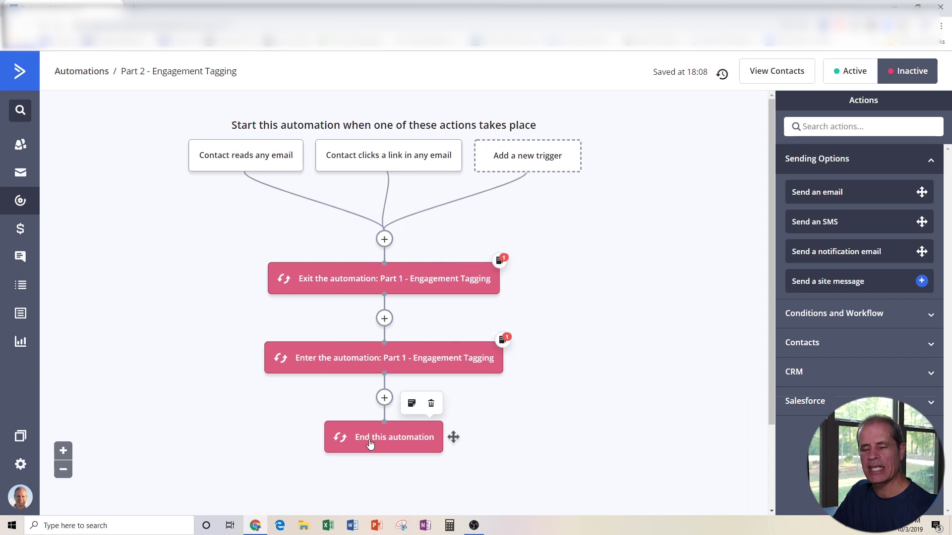
Open Part 1 - Engagement Tagging and review its workflow down to the 60-day wait, Inactive tag and end
click(21, 204)
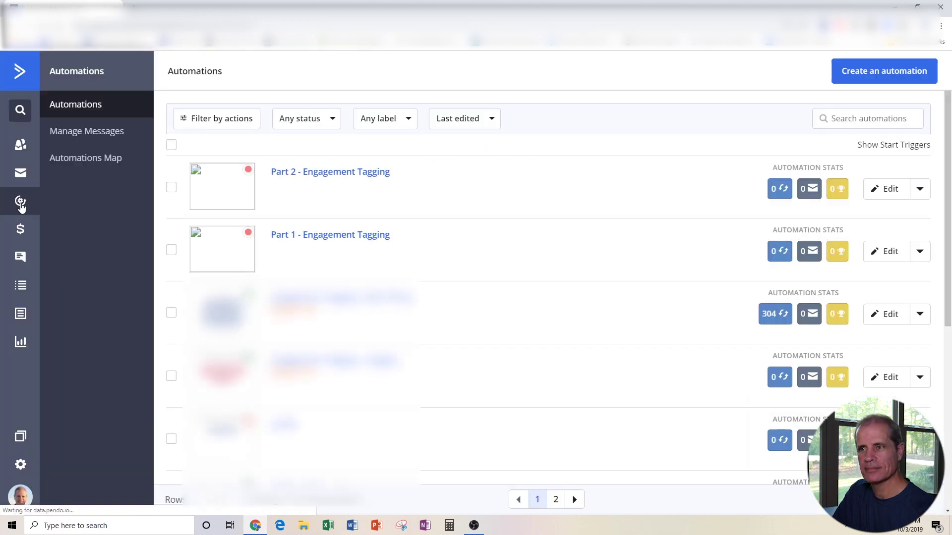
click(335, 237)
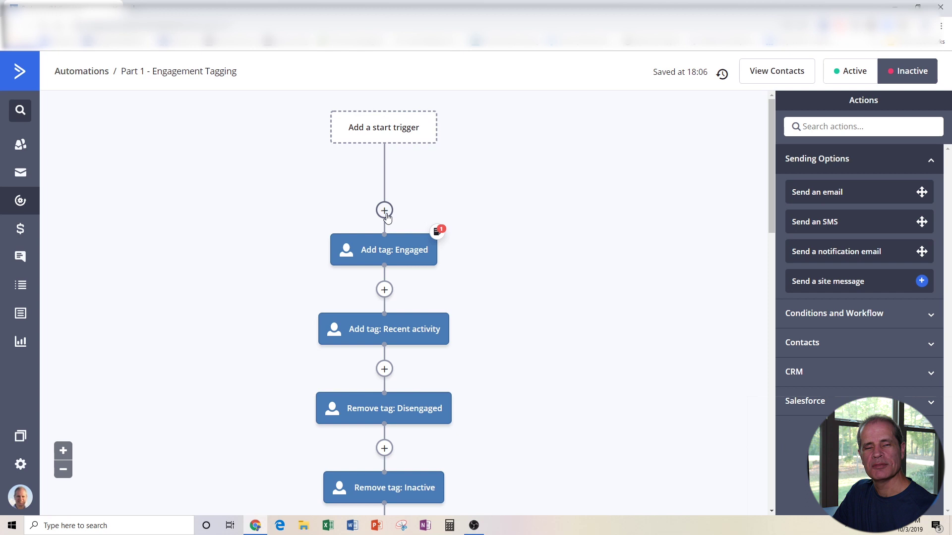
mouse_move(396, 250)
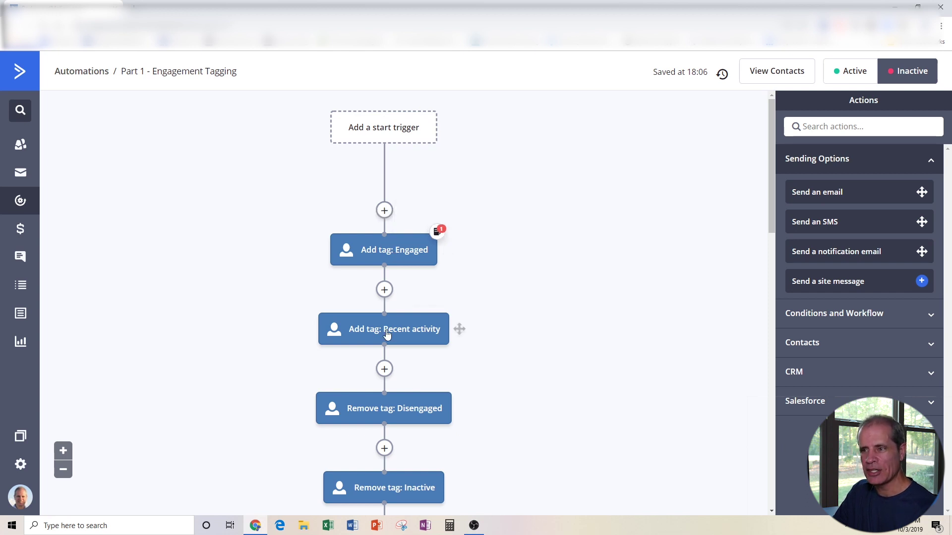
scroll(461, 340, down, 3)
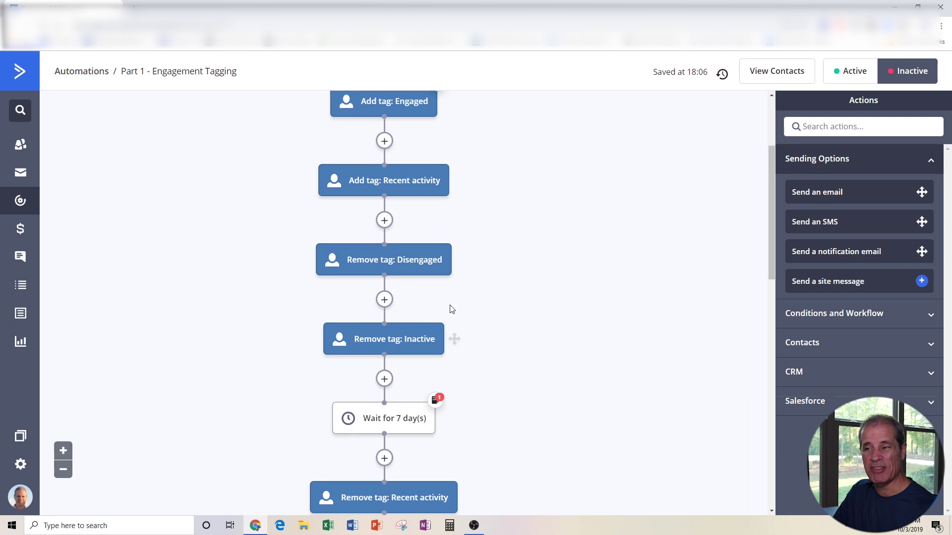
mouse_move(420, 268)
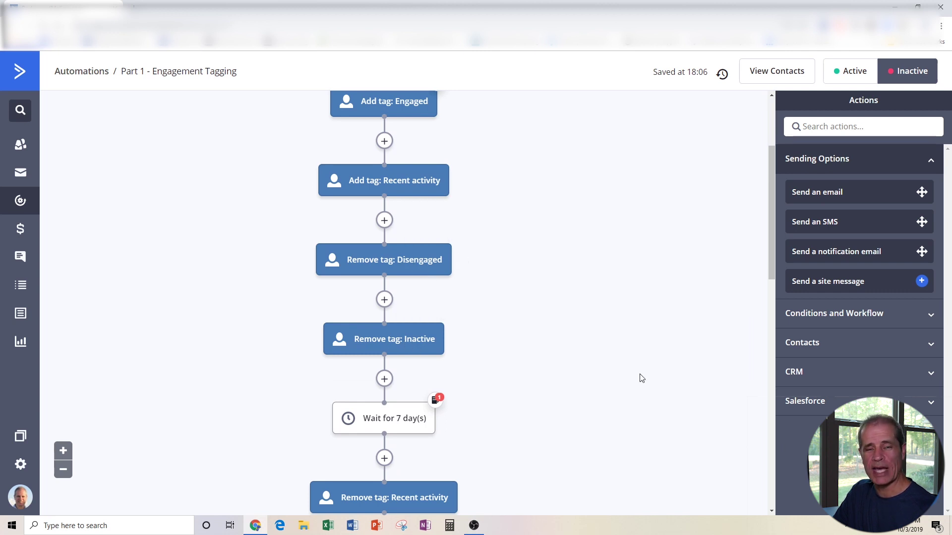
scroll(641, 378, down, 4)
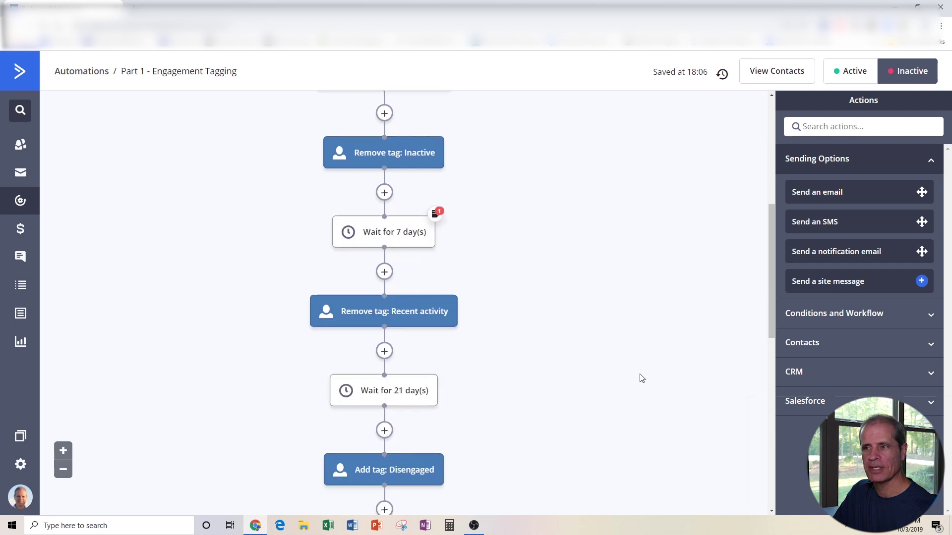
scroll(564, 277, down, 3)
scroll(563, 279, down, 4)
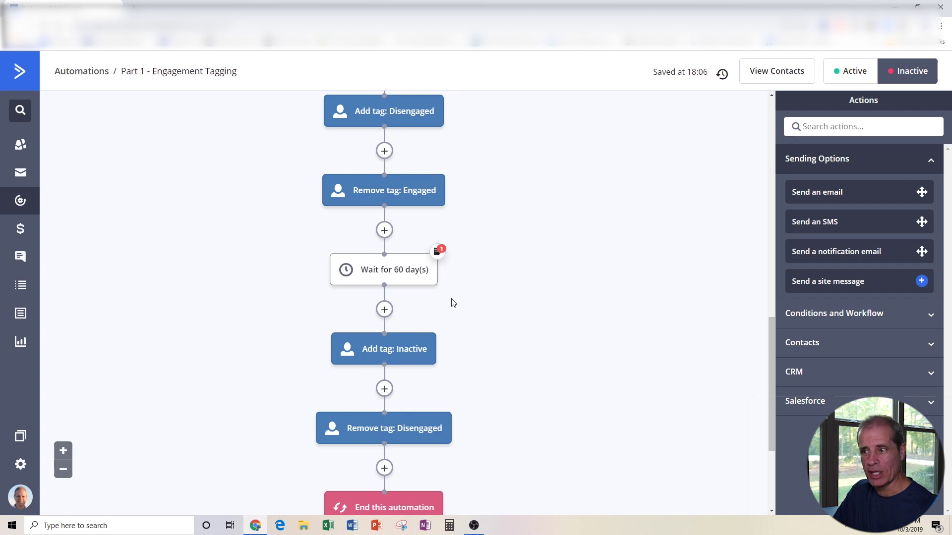
scroll(665, 315, up, 10)
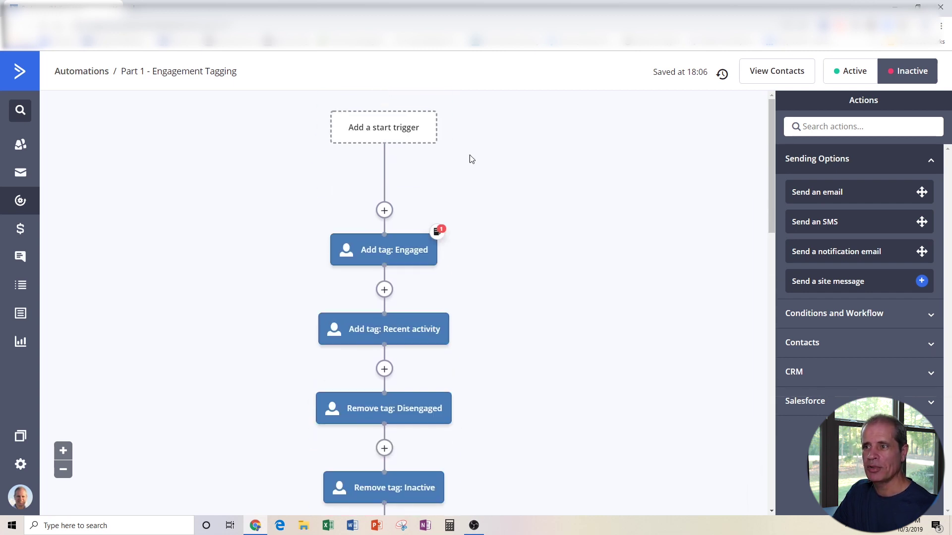
scroll(569, 319, down, 15)
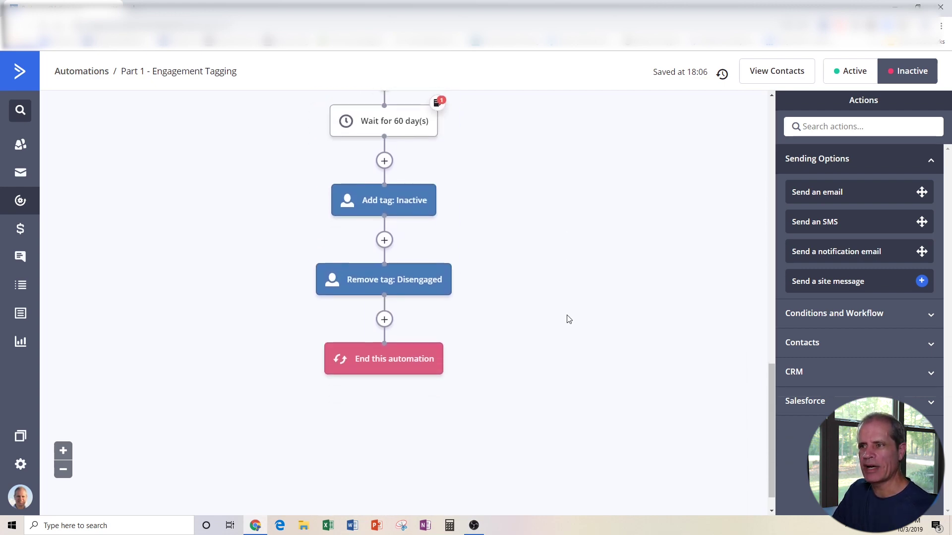
mouse_move(396, 208)
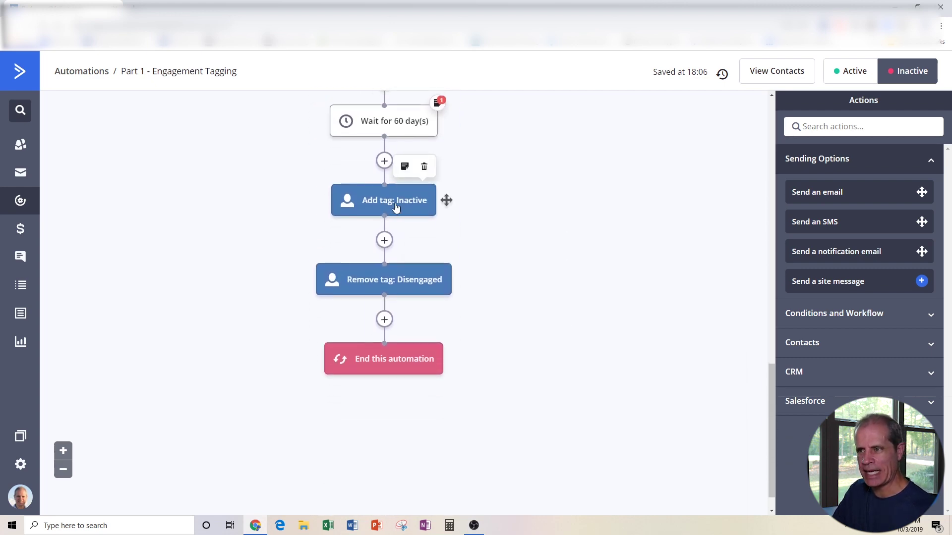
Add a Contacts > Unsubscribe step for the main mailing list after Remove tag: Disengaged, and save it
click(385, 320)
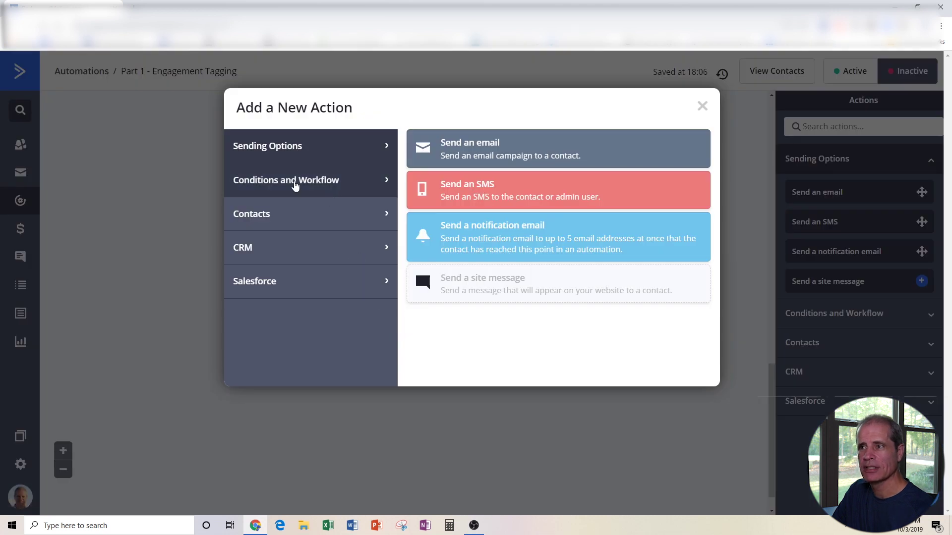
click(296, 186)
click(274, 212)
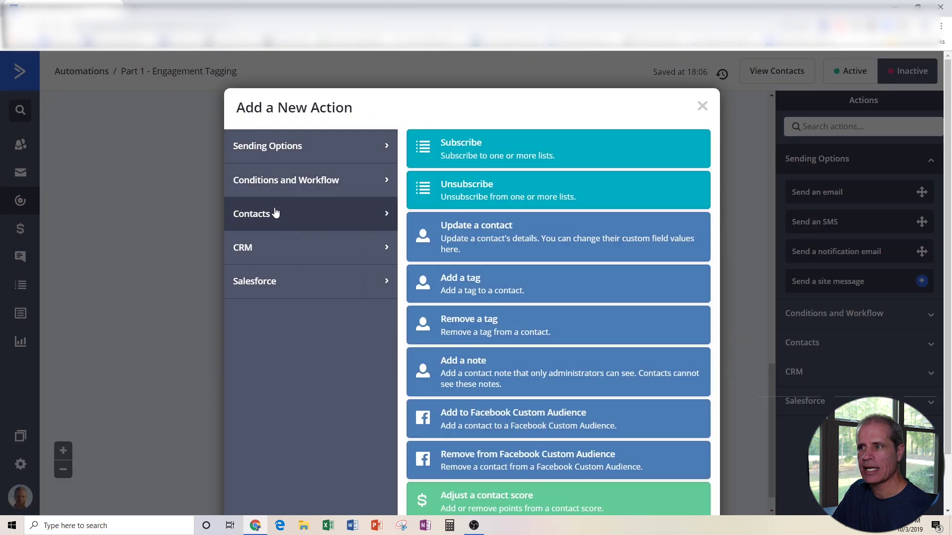
click(485, 187)
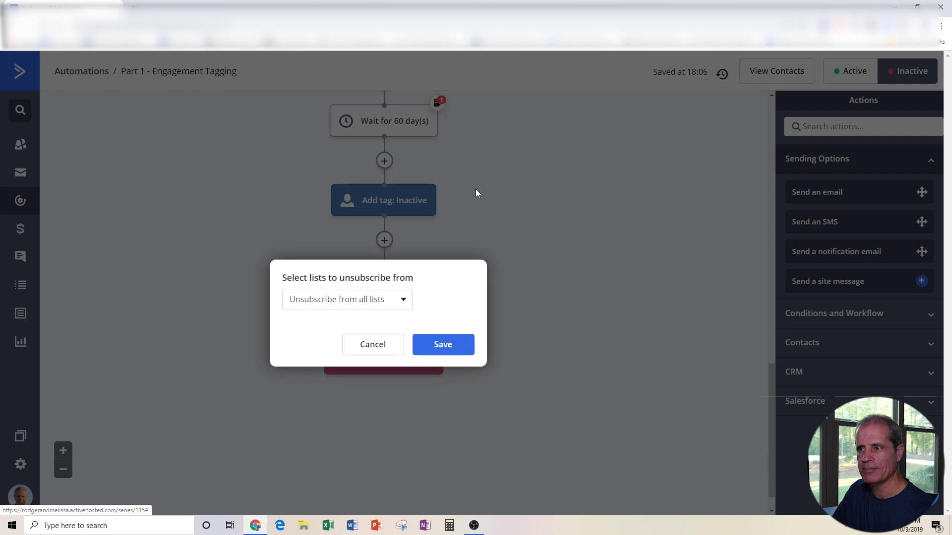
click(404, 300)
click(360, 392)
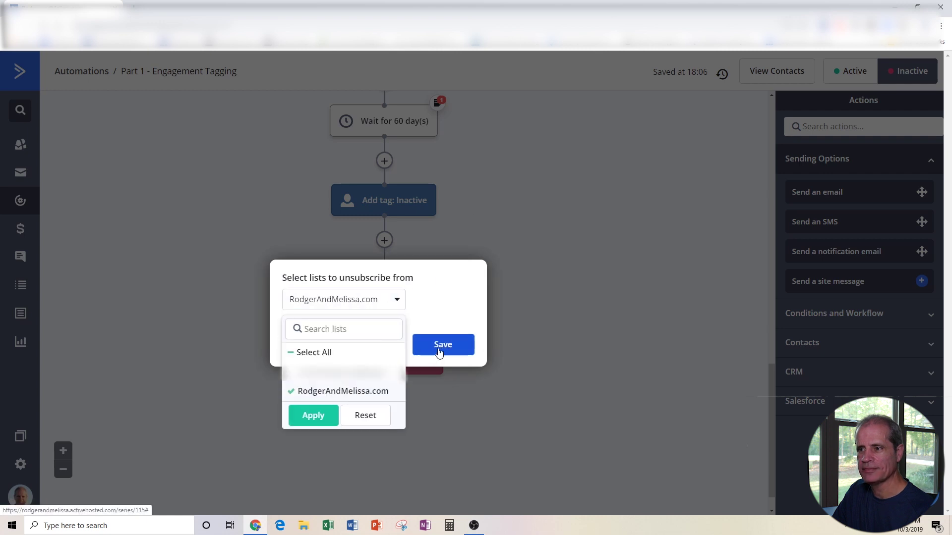
click(323, 417)
click(445, 345)
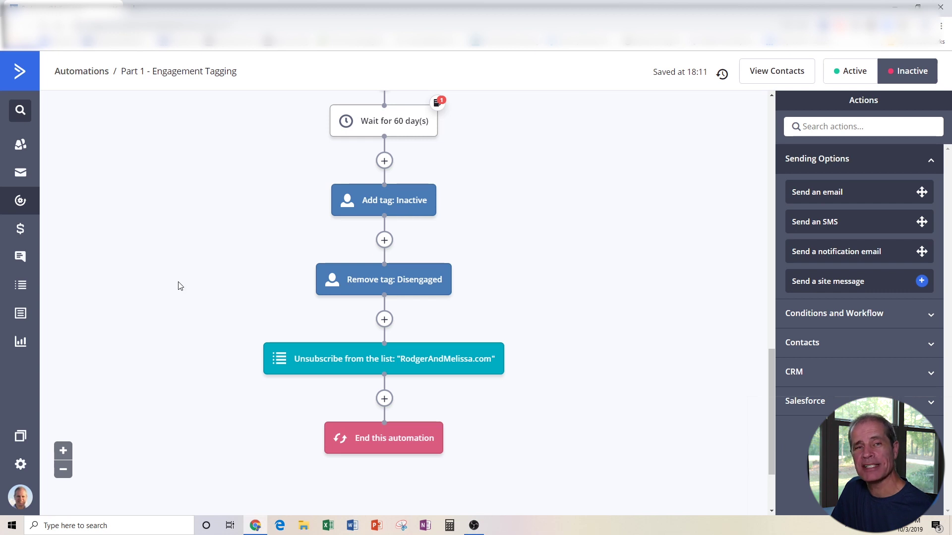
From the Automations list, make Part 2 - Engagement Tagging active, then choose Make Active for Part 1
click(19, 203)
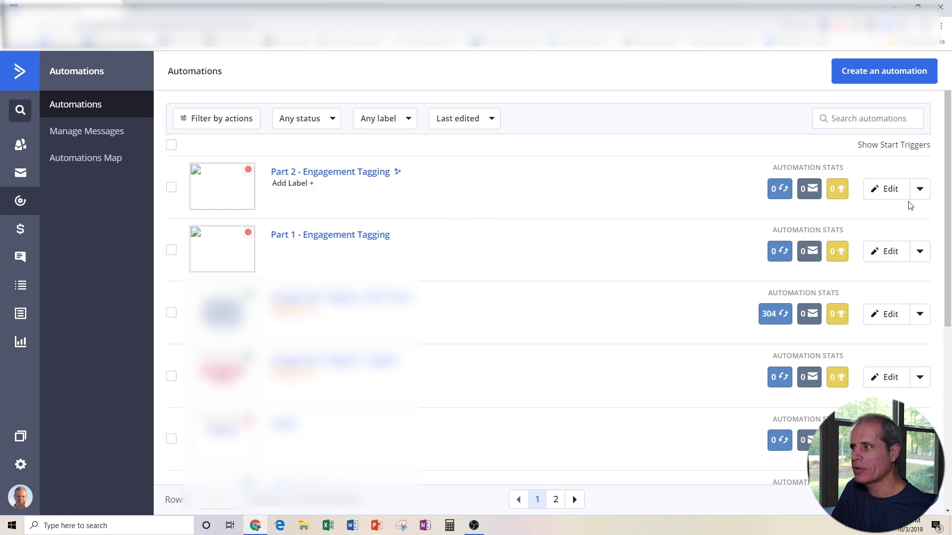
click(921, 190)
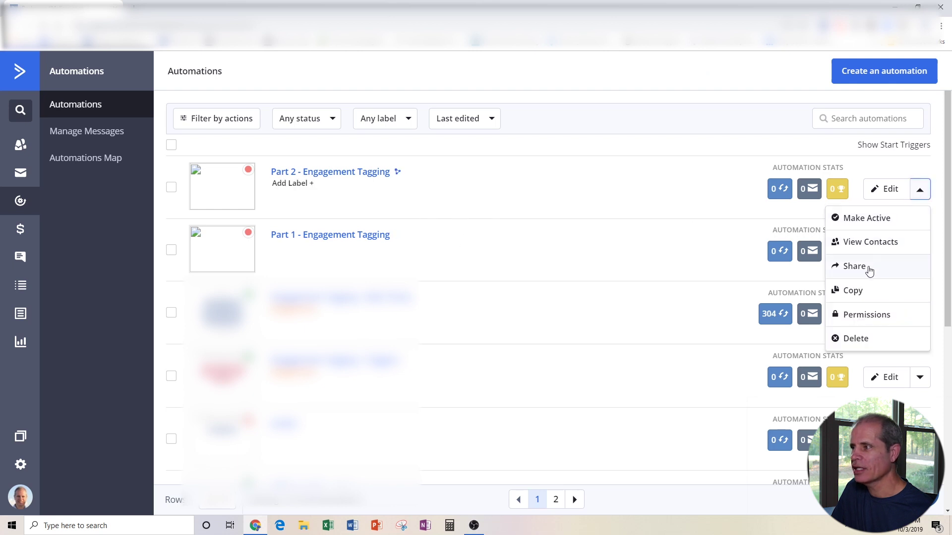
click(866, 223)
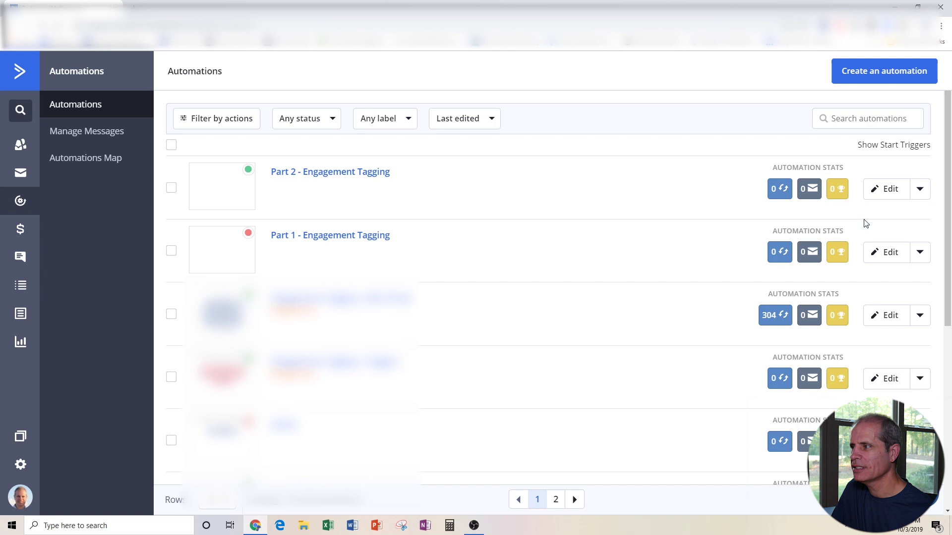
click(918, 255)
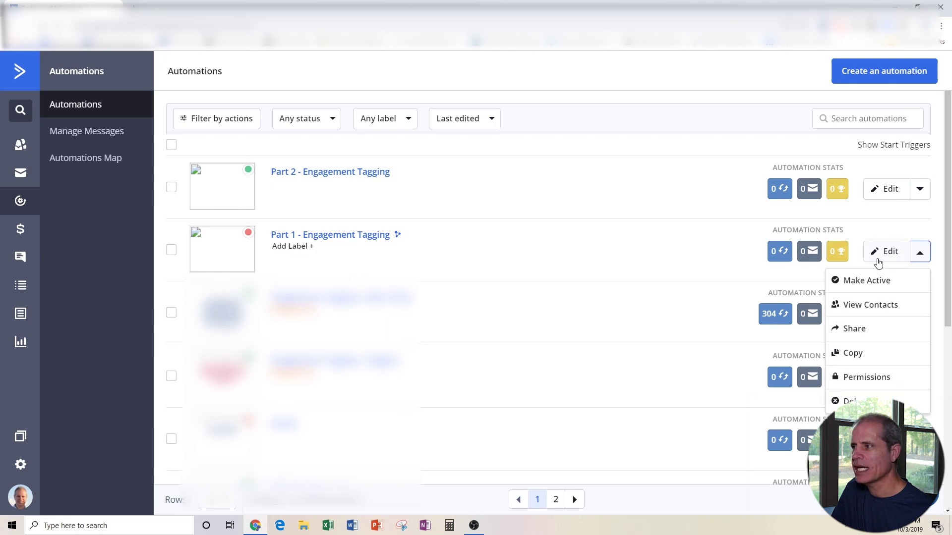
click(868, 282)
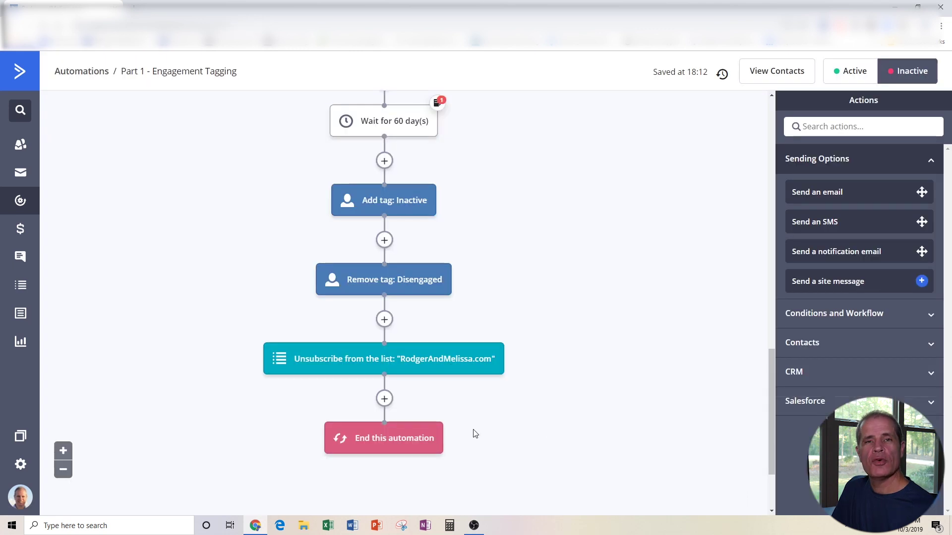
mouse_move(385, 376)
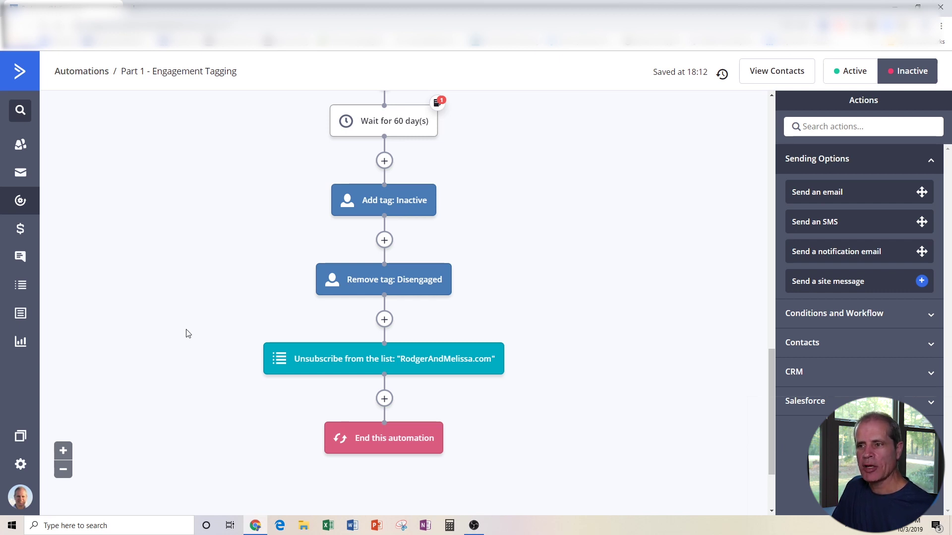
mouse_move(300, 366)
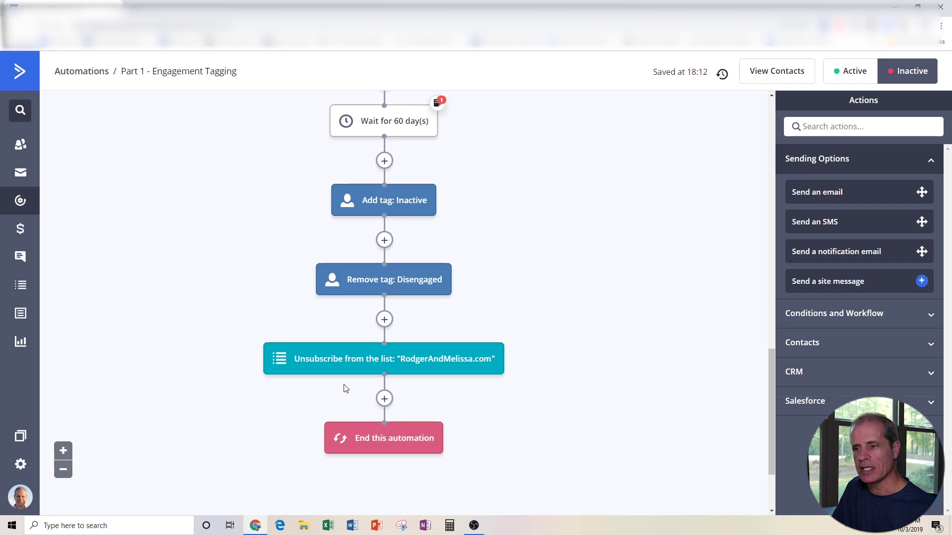
mouse_move(376, 361)
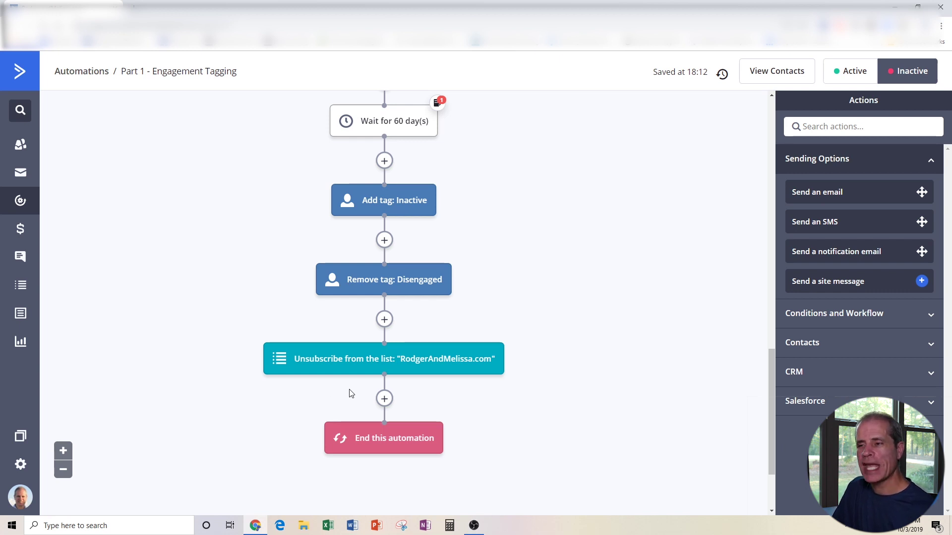
mouse_move(334, 365)
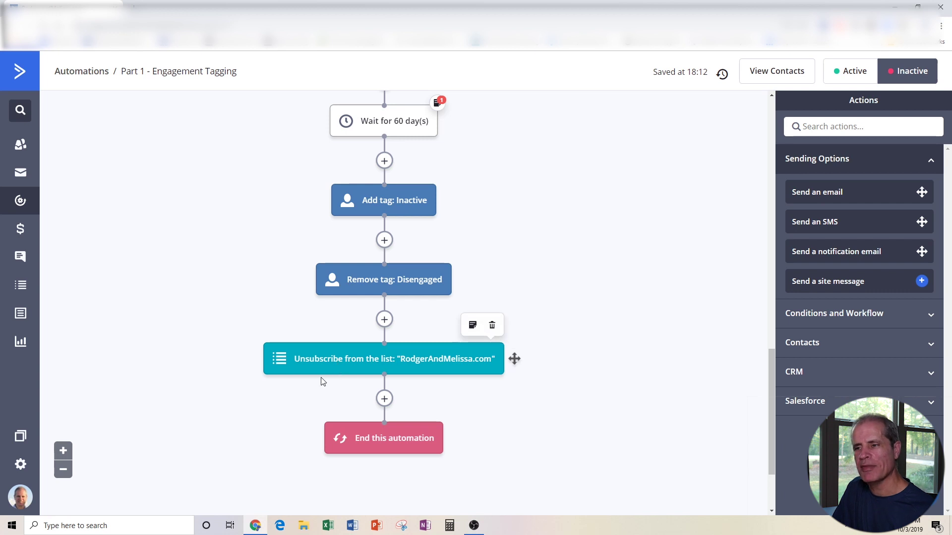